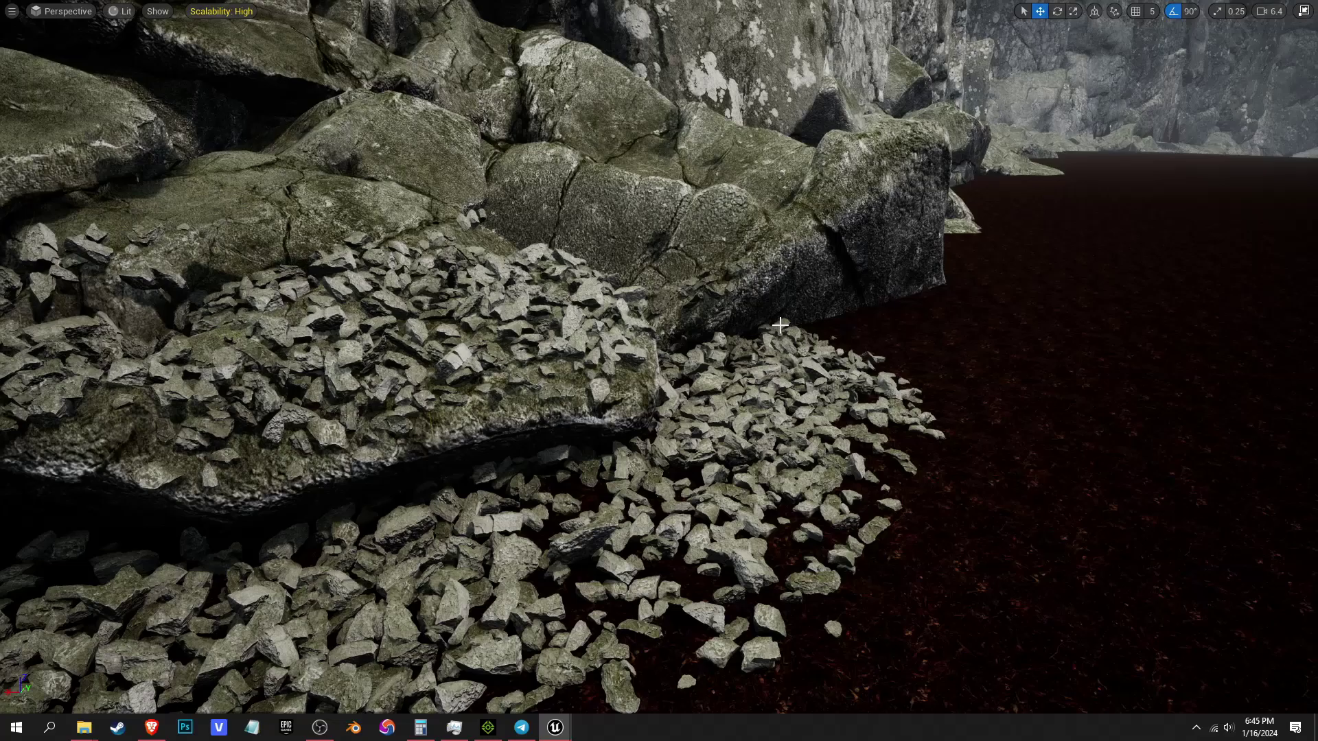
# - Leave the full-screen viewport and switch the level editor to Foliage mode at the rocky cliff base
pyautogui.moveTo(795, 312)
pyautogui.mouseDown(button='right')
pyautogui.moveTo(899, 289)
pyautogui.moveTo(794, 312)
pyautogui.mouseUp(button='right')
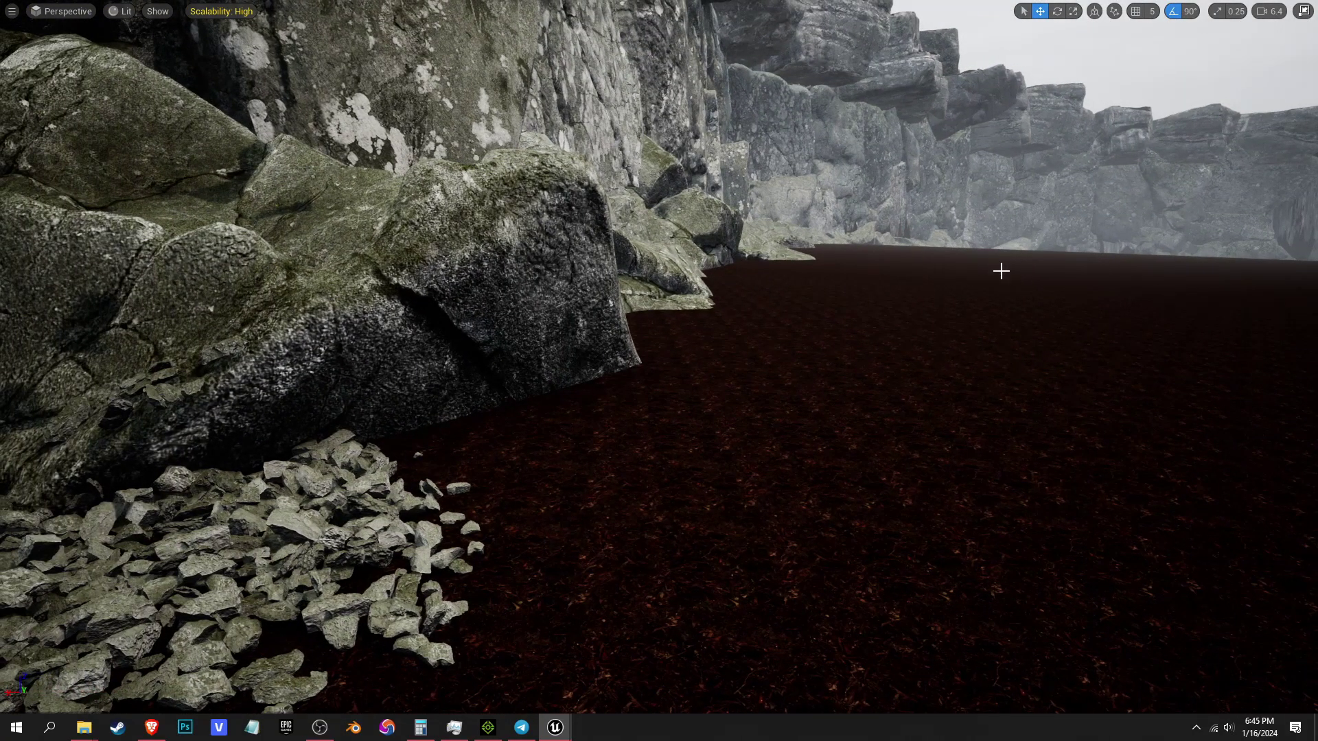
pyautogui.moveTo(527, 433); pyautogui.dragTo(1071, 261, button='right')
pyautogui.moveTo(642, 440); pyautogui.dragTo(499, 284, button='right')
pyautogui.press('F11')
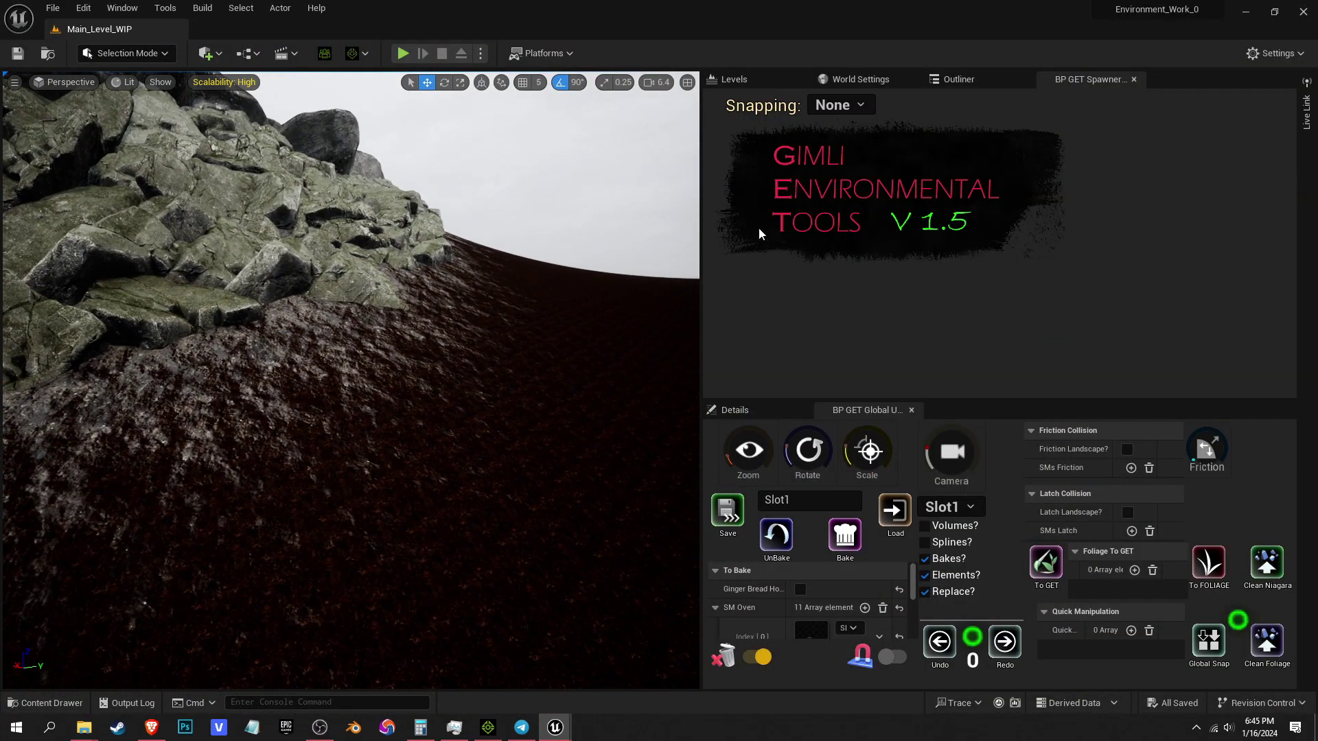
pyautogui.moveTo(583, 302); pyautogui.dragTo(584, 302, button='right')
pyautogui.moveTo(685, 306); pyautogui.dragTo(686, 306, button='right')
pyautogui.click(127, 53)
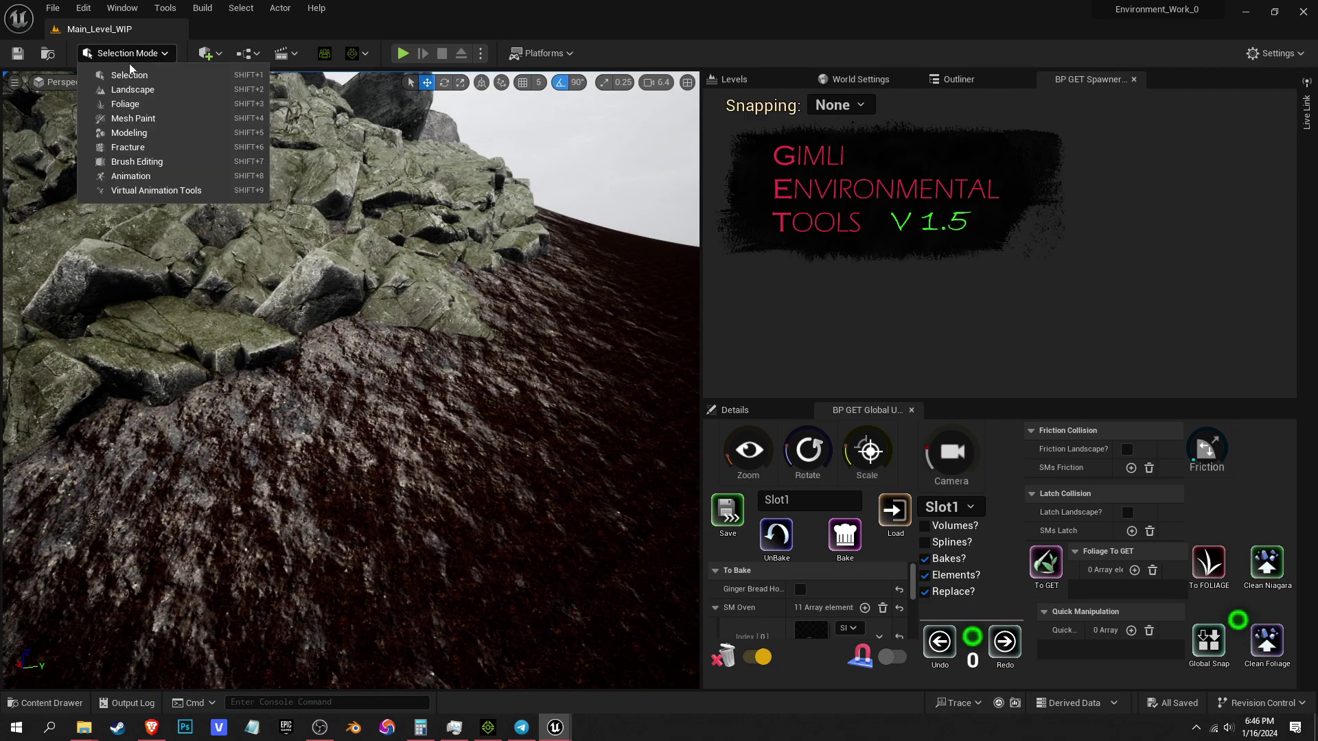
pyautogui.click(131, 104)
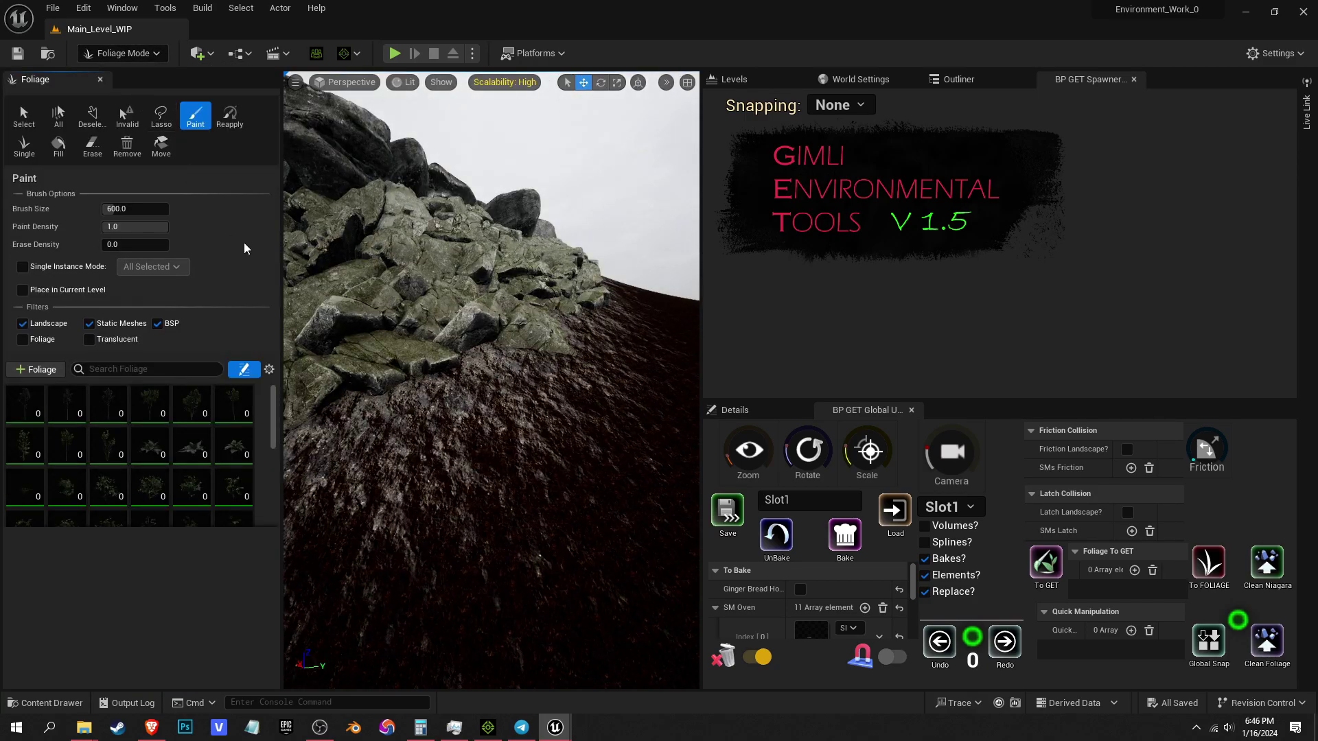
# - Select the six rock foliage types at the end of the foliage list for painting
pyautogui.moveTo(278, 421); pyautogui.dragTo(279, 513)
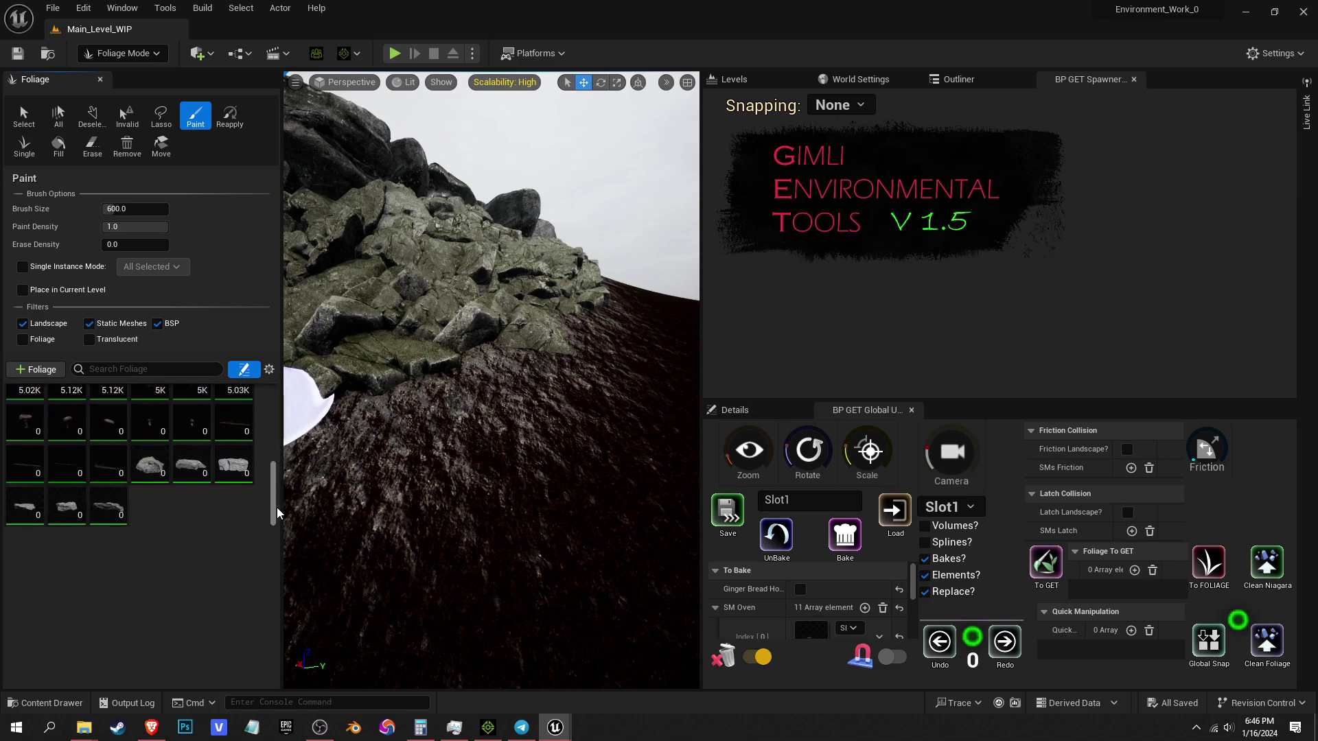
pyautogui.moveTo(604, 303)
pyautogui.mouseDown(button='right')
pyautogui.moveTo(612, 286)
pyautogui.moveTo(417, 351)
pyautogui.mouseUp(button='right')
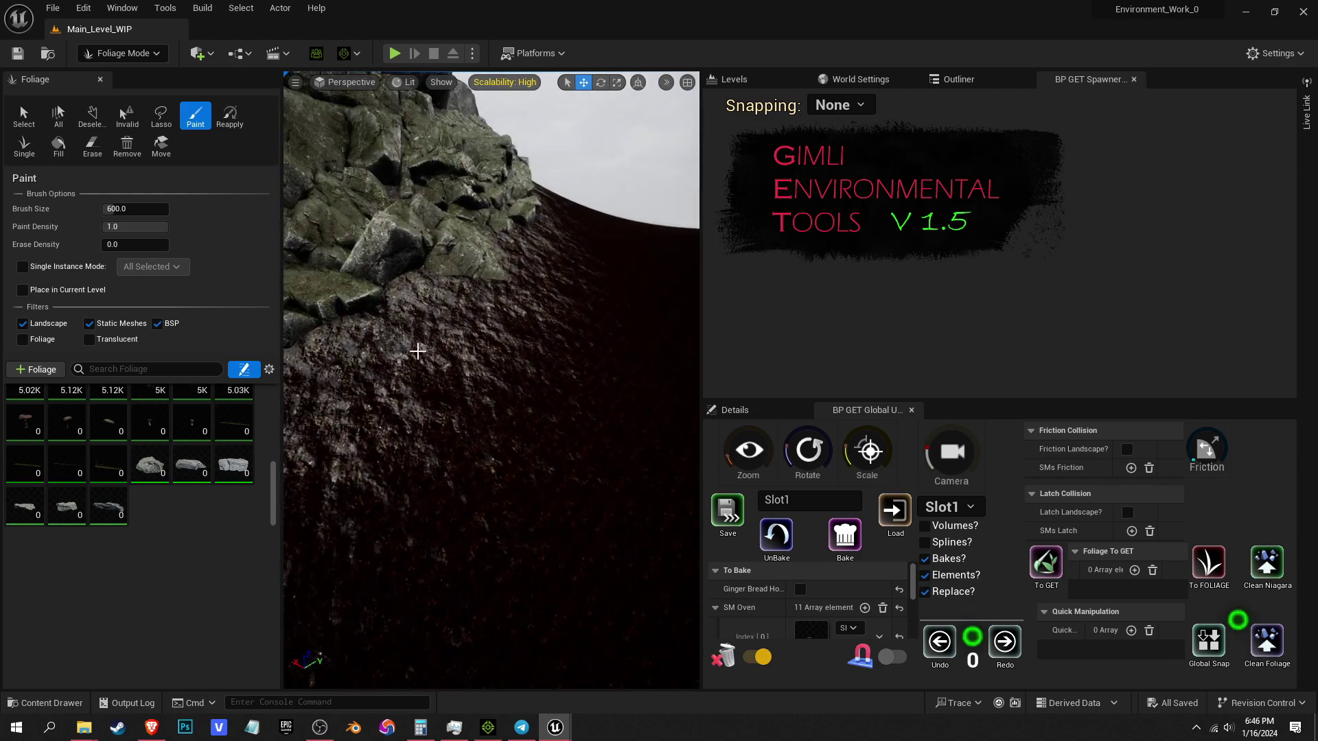
pyautogui.click(98, 516)
pyautogui.keyDown('shift'); pyautogui.click(148, 464); pyautogui.keyUp('shift')
# - Paint the six selected rock types densely over the ground along the foot of the cliff, using brush size 600
pyautogui.moveTo(467, 433)
pyautogui.mouseDown(button='right')
pyautogui.moveTo(439, 395)
pyautogui.moveTo(467, 422)
pyautogui.moveTo(483, 398)
pyautogui.moveTo(485, 437)
pyautogui.mouseUp(button='right')
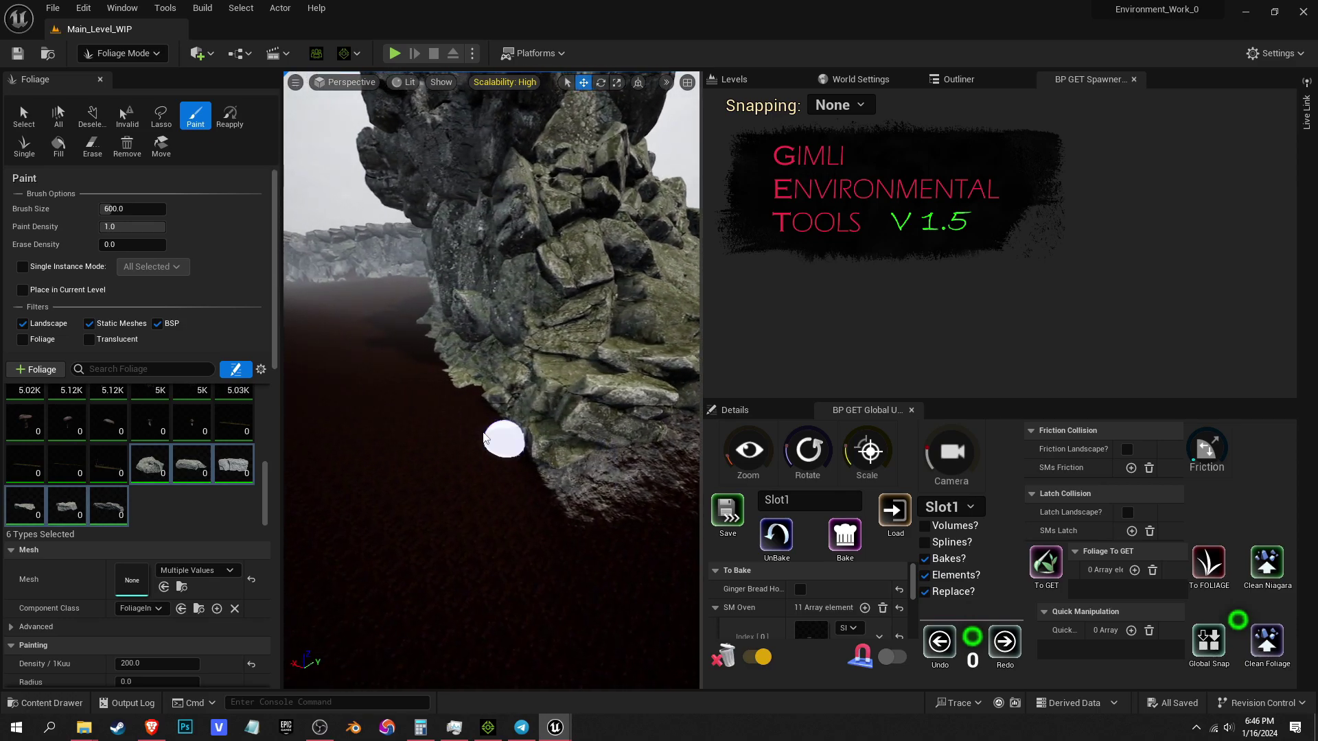
pyautogui.moveTo(391, 292); pyautogui.dragTo(418, 292, button='right')
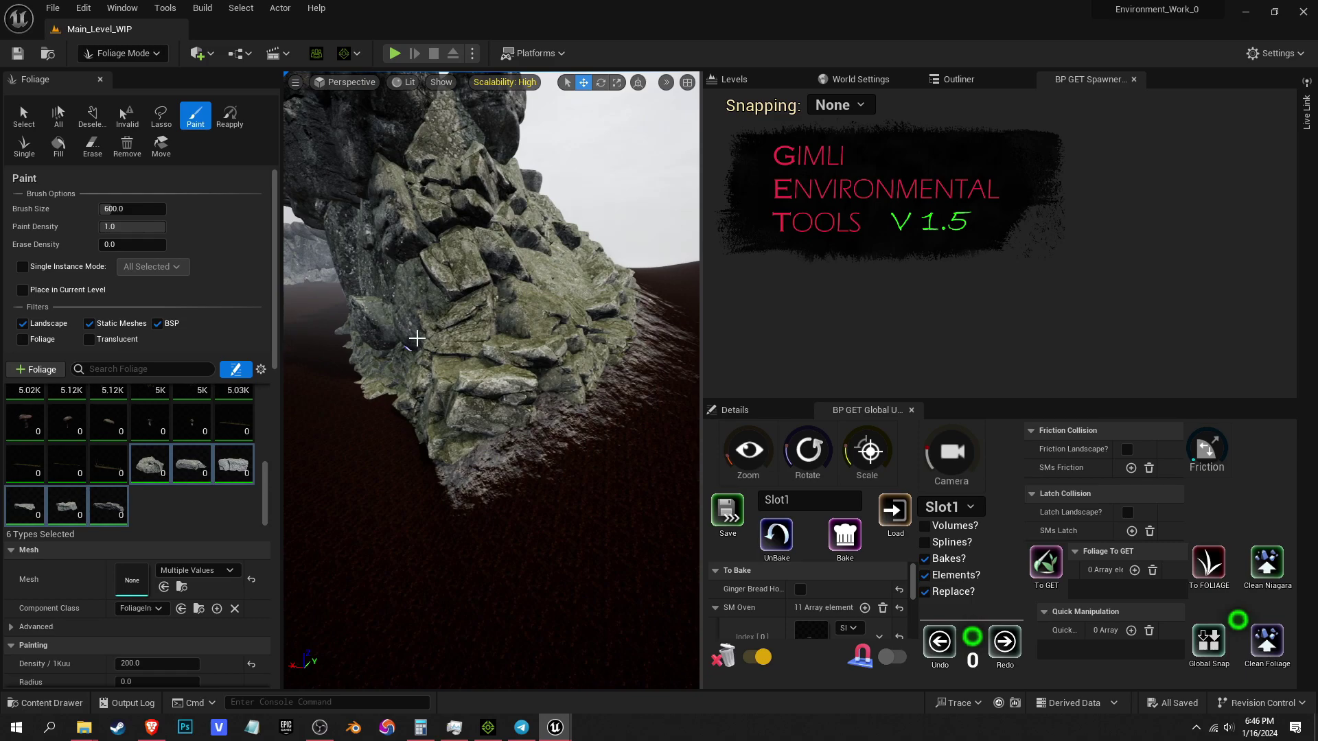
pyautogui.moveTo(418, 338); pyautogui.dragTo(403, 337, button='right')
pyautogui.moveTo(559, 286); pyautogui.dragTo(609, 283, button='right')
pyautogui.moveTo(575, 440); pyautogui.dragTo(562, 440, button='right')
pyautogui.moveTo(372, 291); pyautogui.dragTo(474, 308, button='right')
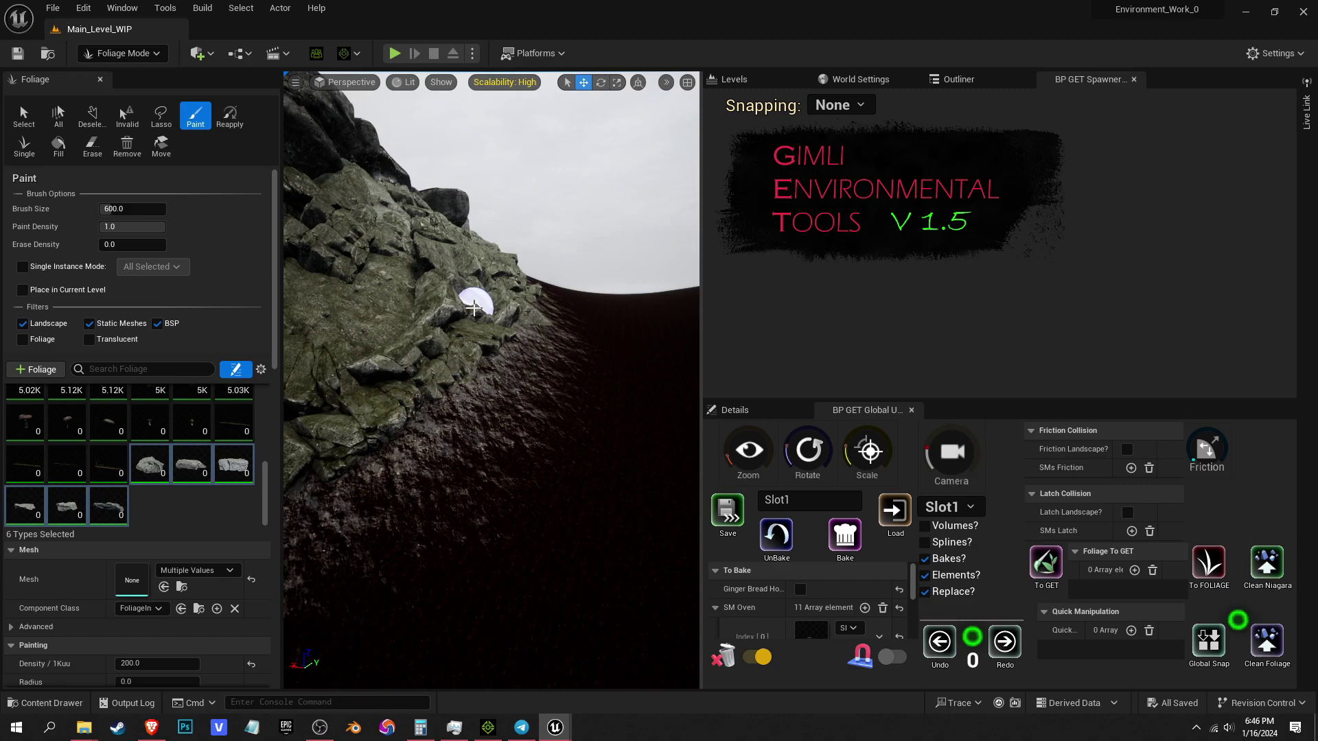
pyautogui.moveTo(474, 308)
pyautogui.mouseDown(button='right')
pyautogui.moveTo(495, 308)
pyautogui.moveTo(493, 361)
pyautogui.mouseUp(button='right')
pyautogui.moveTo(590, 234); pyautogui.dragTo(593, 239, button='right')
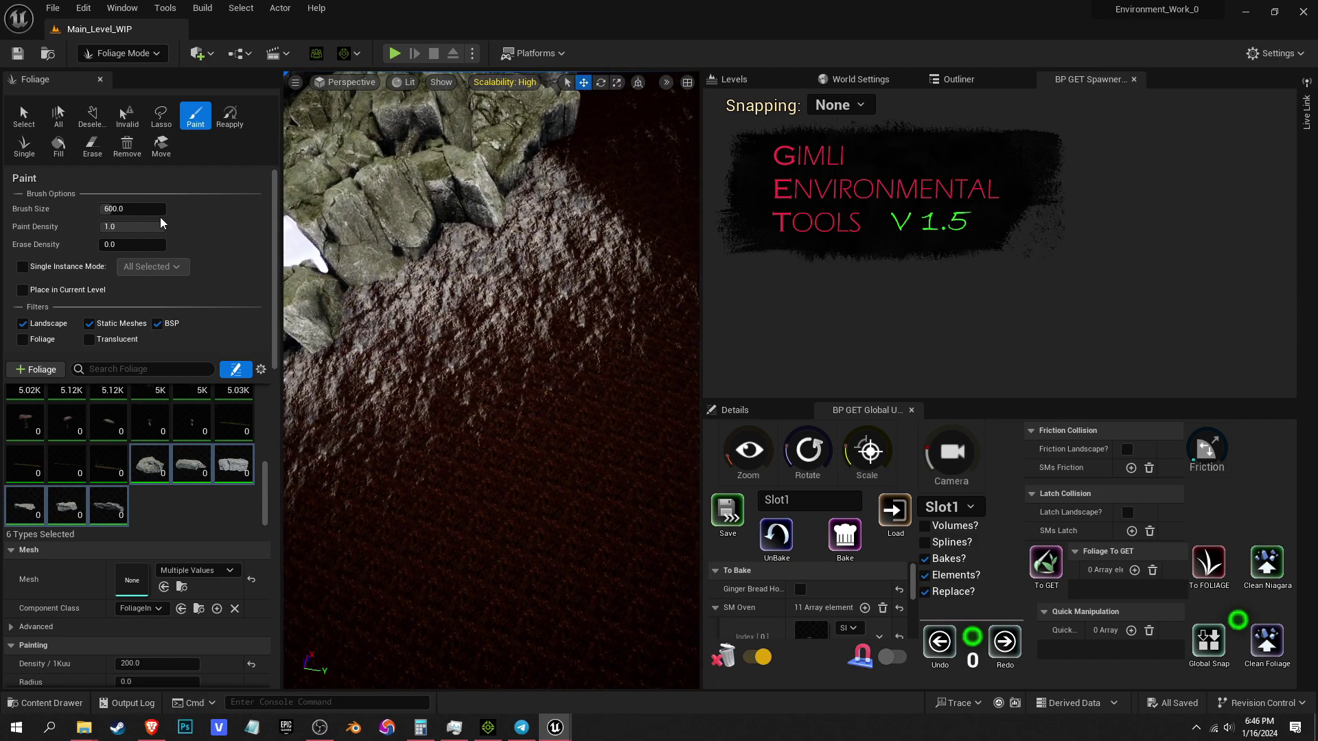
pyautogui.scroll(-2, 278, 349)
pyautogui.moveTo(527, 340); pyautogui.dragTo(528, 340, button='right')
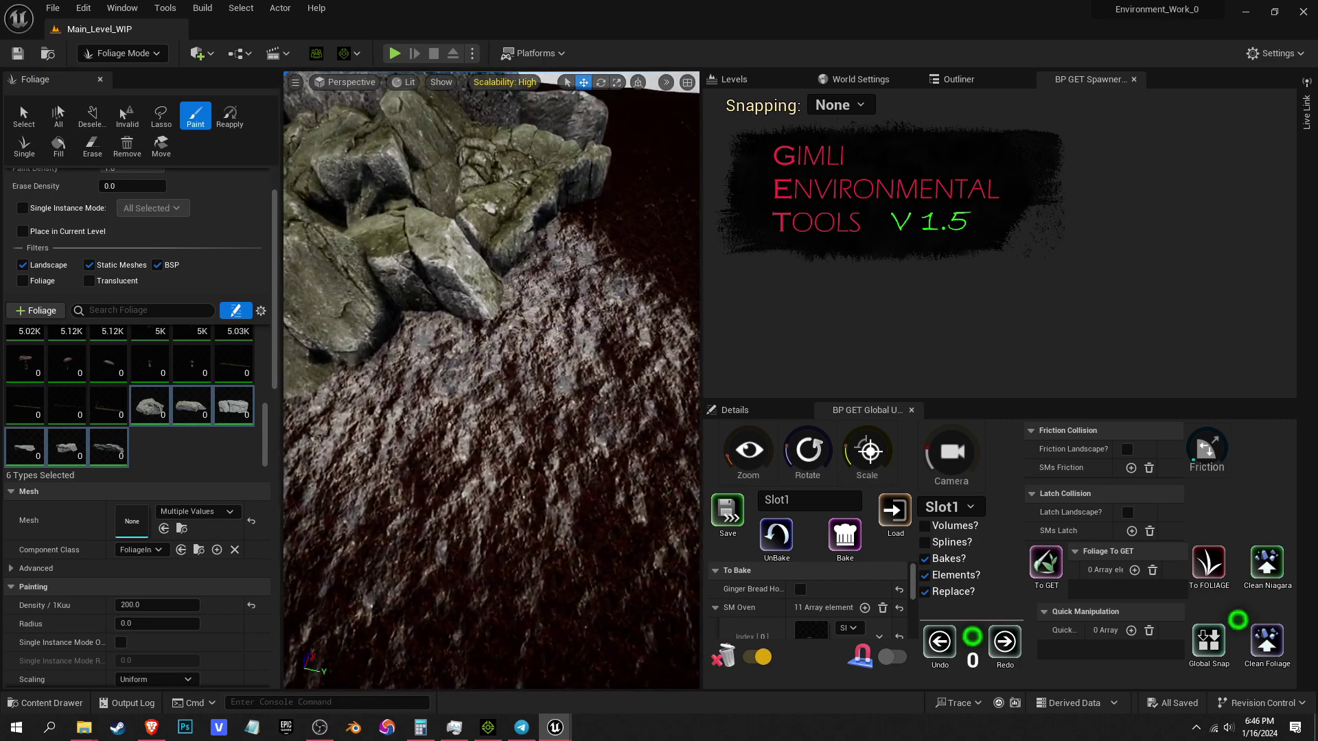
pyautogui.moveTo(570, 247); pyautogui.dragTo(533, 321)
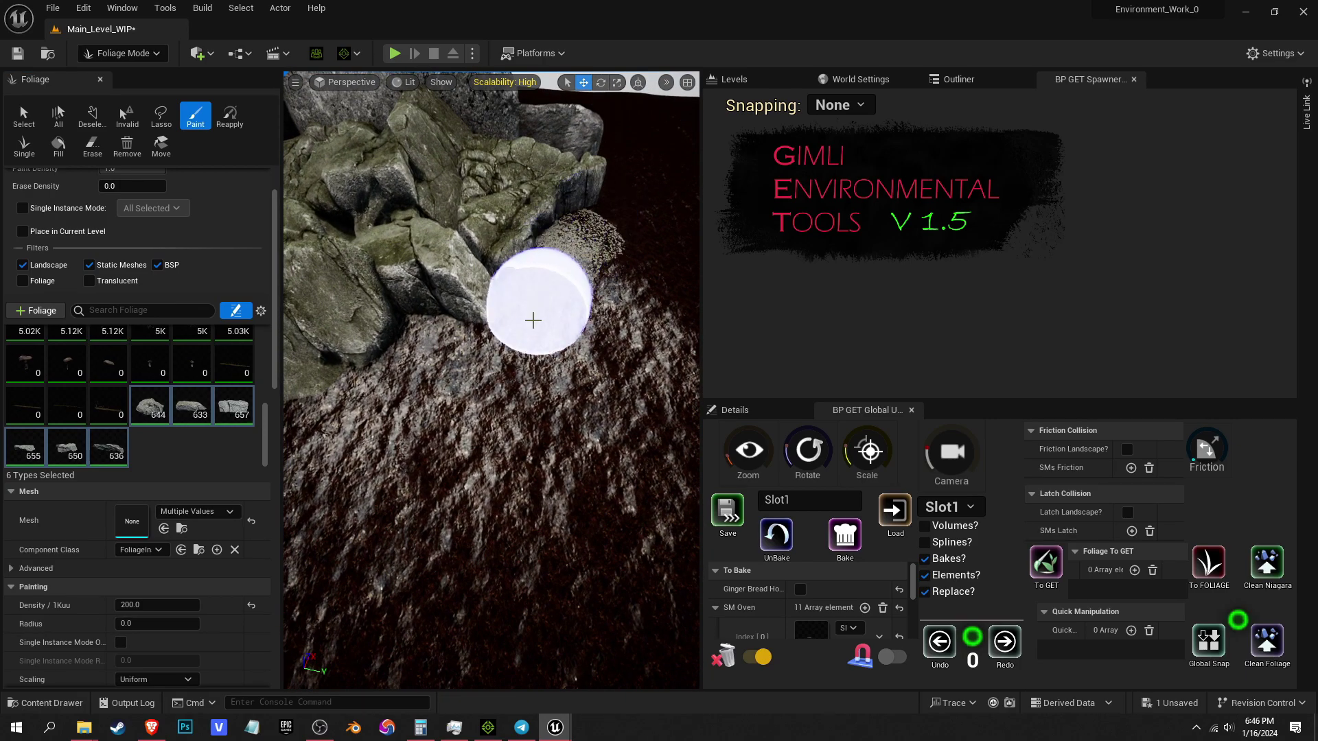
pyautogui.moveTo(459, 341); pyautogui.dragTo(288, 388)
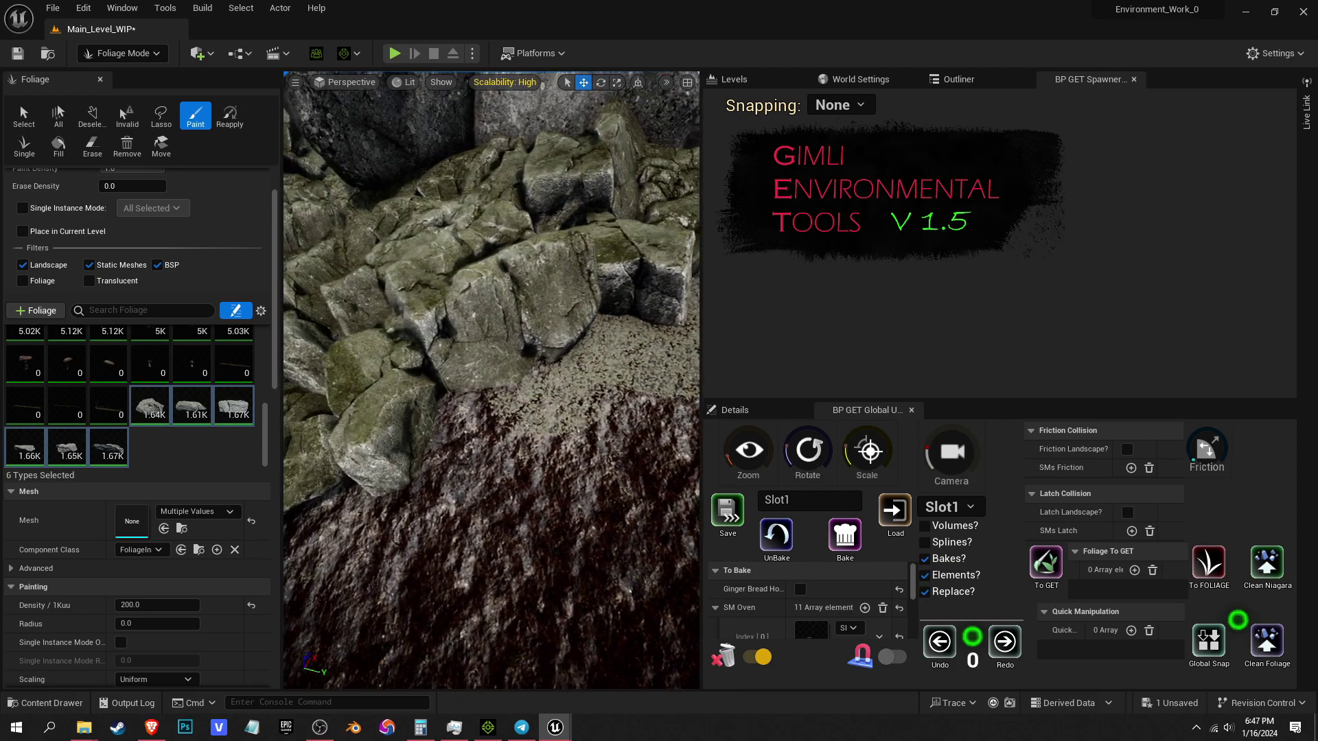
pyautogui.moveTo(539, 381); pyautogui.dragTo(539, 382, button='right')
pyautogui.moveTo(458, 497); pyautogui.dragTo(397, 515)
# - Inspect the painted rock scatter up close and return the editor to Selection mode
pyautogui.moveTo(397, 515); pyautogui.dragTo(396, 515, button='right')
pyautogui.moveTo(449, 456); pyautogui.dragTo(448, 456, button='right')
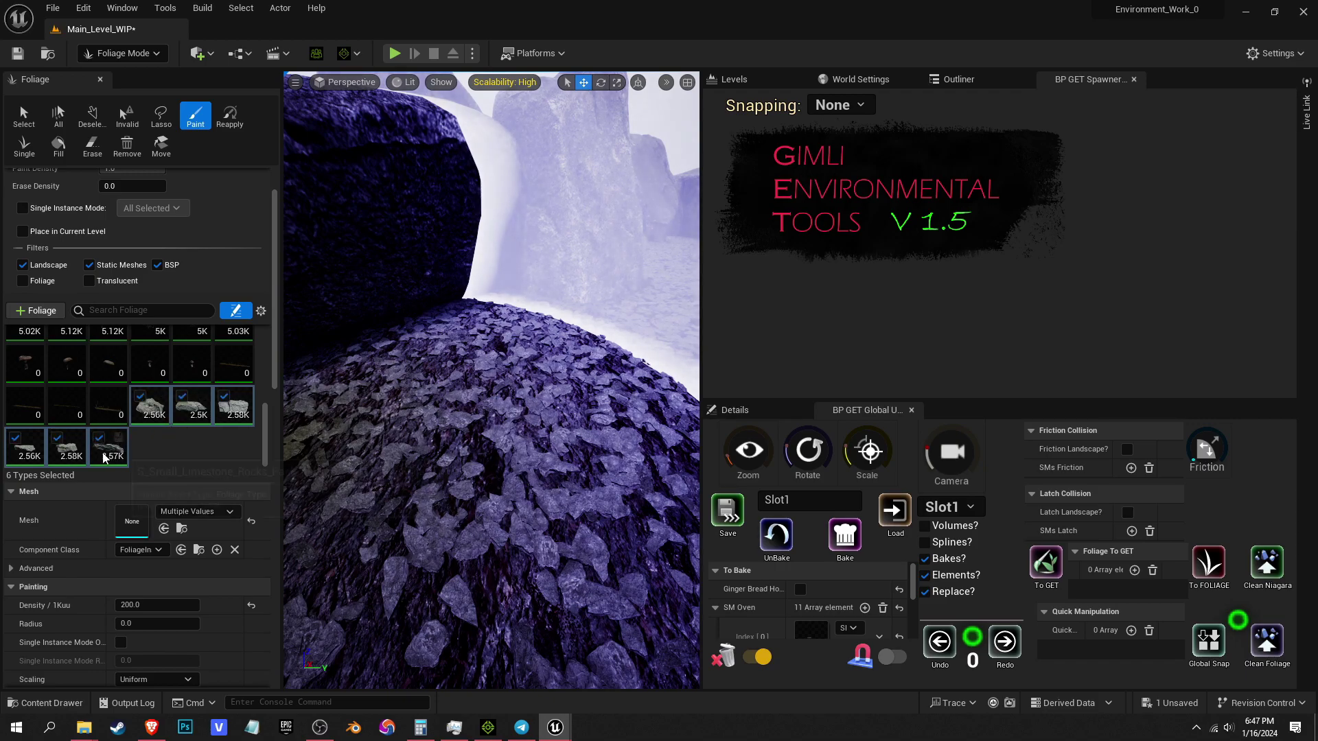
pyautogui.moveTo(339, 438); pyautogui.dragTo(294, 435, button='right')
pyautogui.moveTo(656, 291); pyautogui.dragTo(657, 291, button='right')
pyautogui.moveTo(450, 158); pyautogui.dragTo(437, 198, button='right')
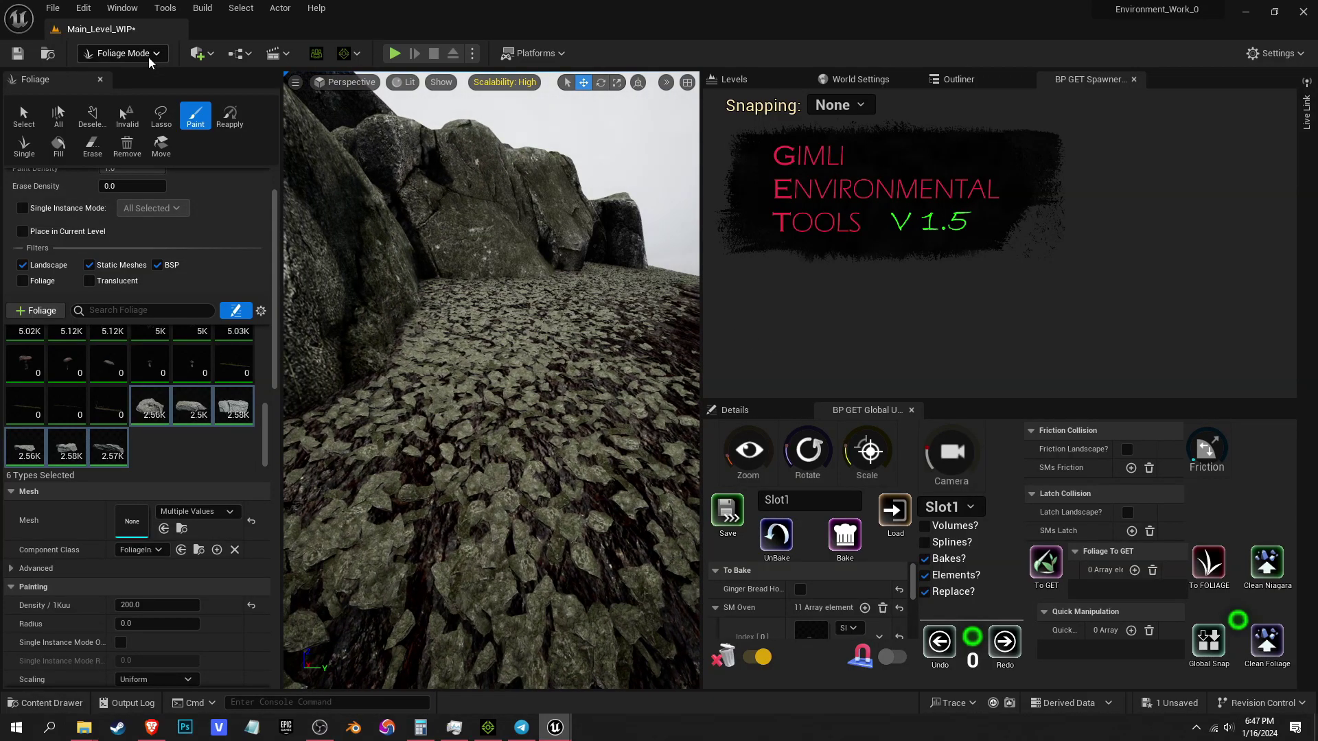
pyautogui.click(122, 53)
pyautogui.click(134, 73)
# - Add the six rock foliage types to the Foliage To GET array and the six rock meshes to the Quick Manipulation array
pyautogui.moveTo(386, 209); pyautogui.dragTo(553, 287, button='right')
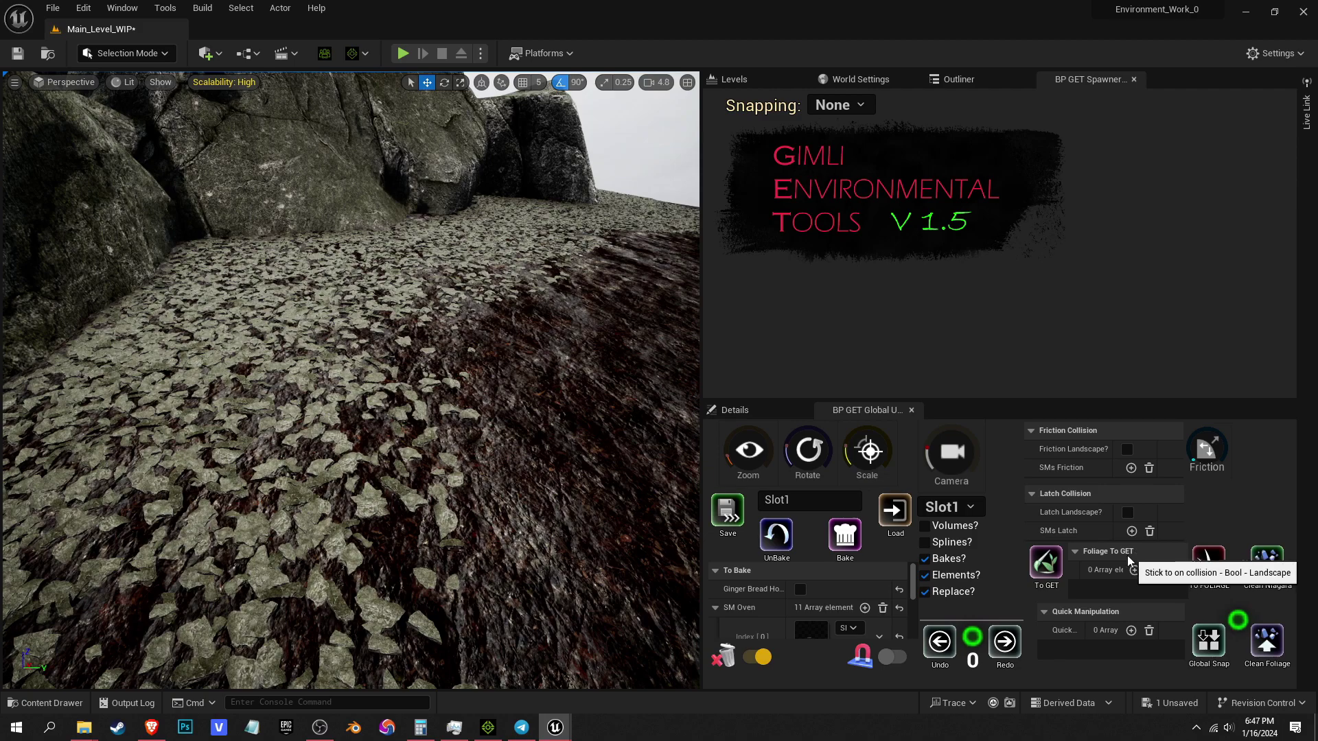
pyautogui.moveTo(1071, 635); pyautogui.dragTo(1103, 570)
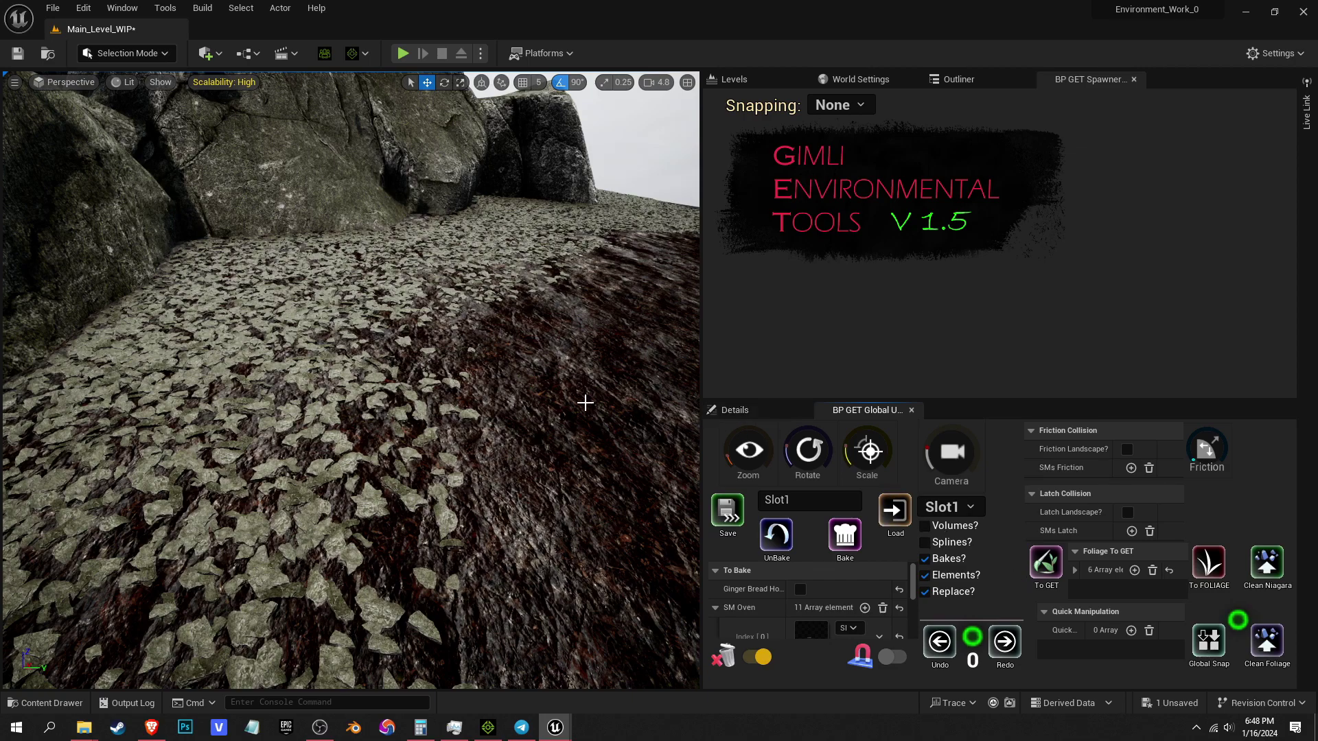
pyautogui.moveTo(565, 368); pyautogui.dragTo(555, 418, button='right')
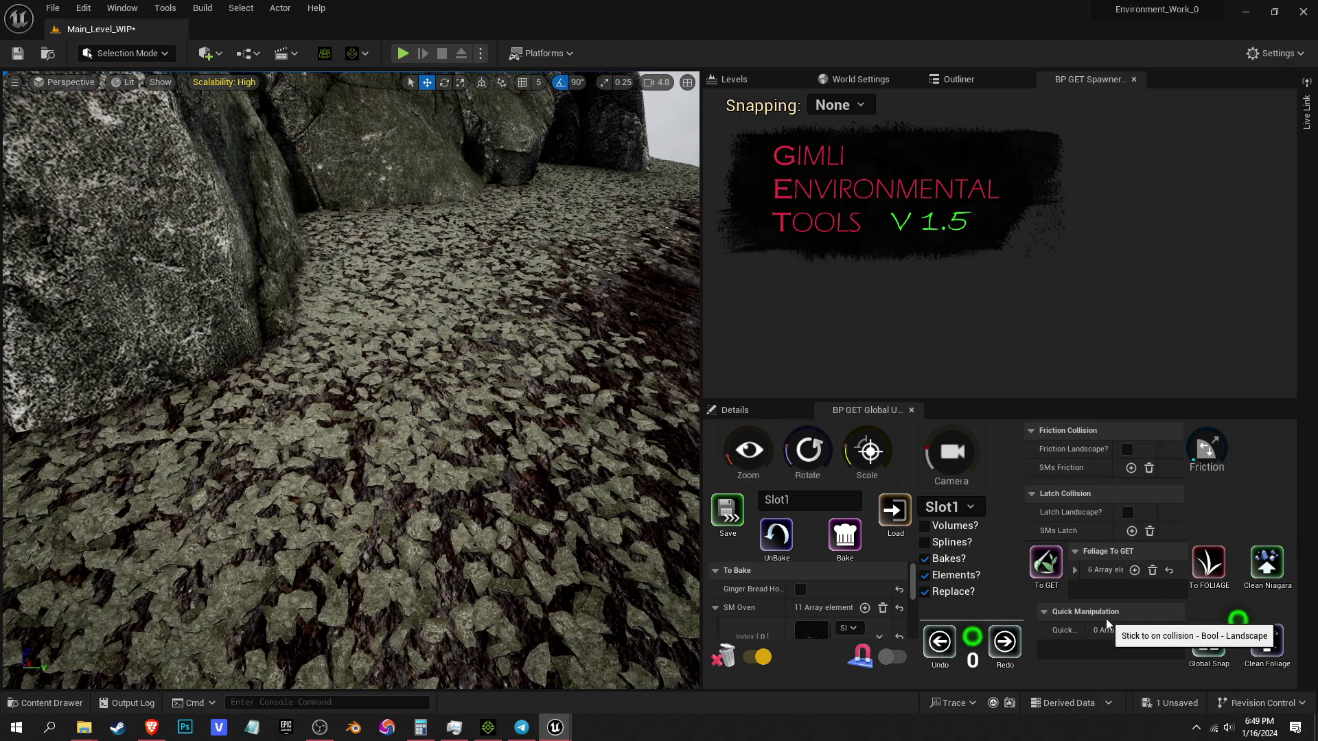
pyautogui.moveTo(1317, 583); pyautogui.dragTo(1105, 630)
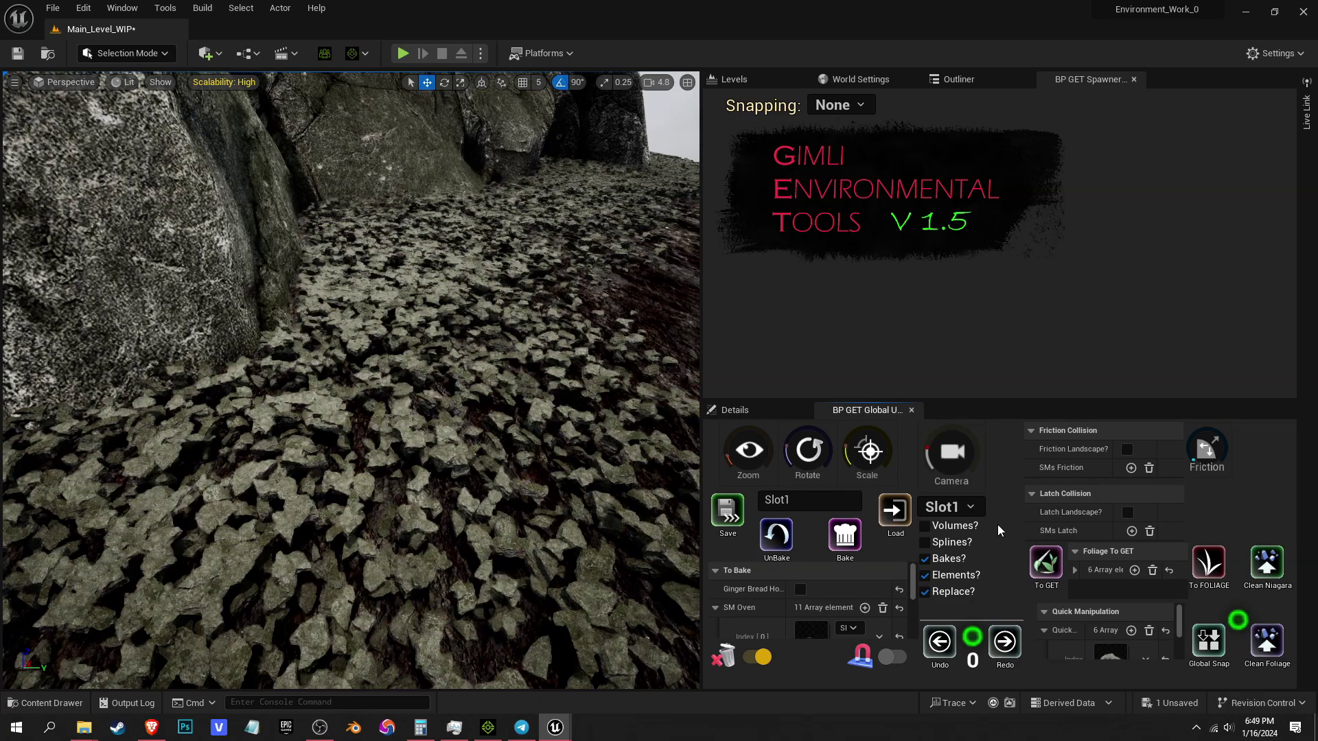
# - Enable Latch Landscape in the Latch Collision settings so the rocks collide with the landscape
pyautogui.moveTo(334, 314); pyautogui.dragTo(157, 269, button='right')
pyautogui.press('w')
pyautogui.scroll(-1, 206, 288)
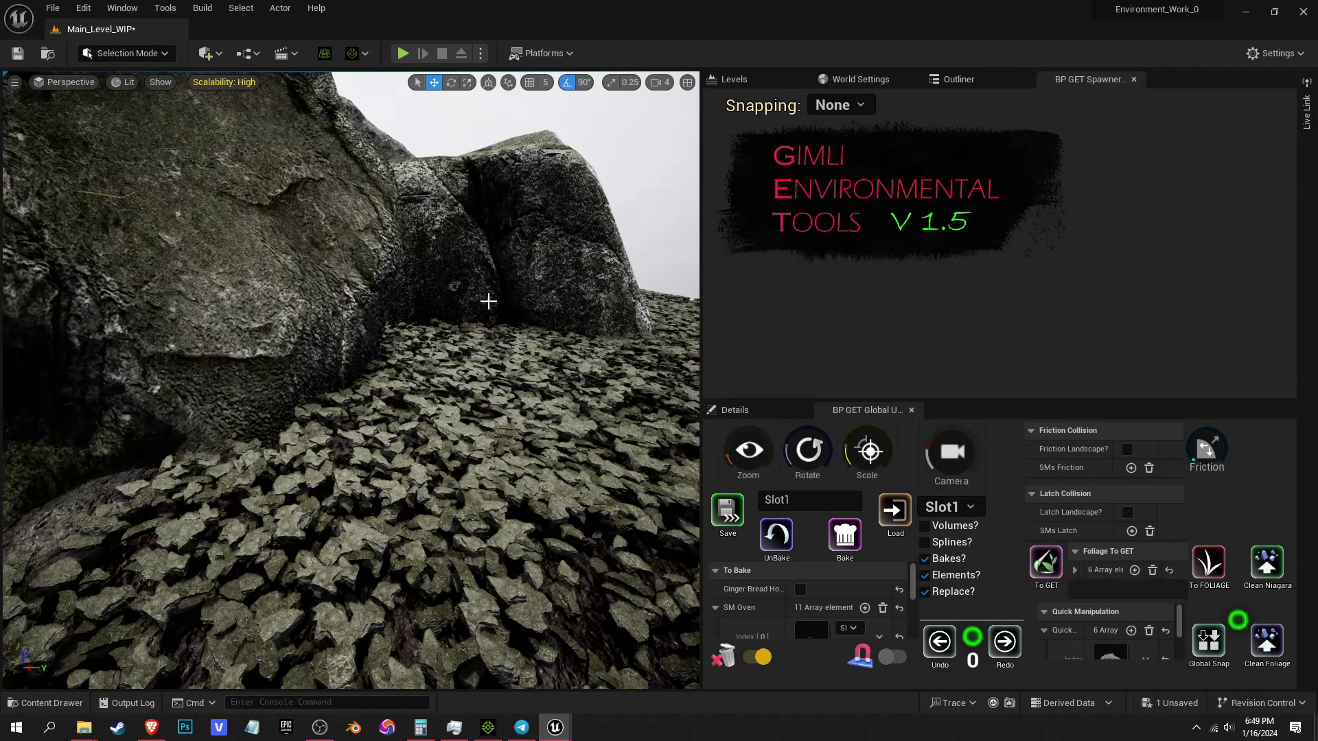
pyautogui.moveTo(474, 359); pyautogui.dragTo(566, 339, button='right')
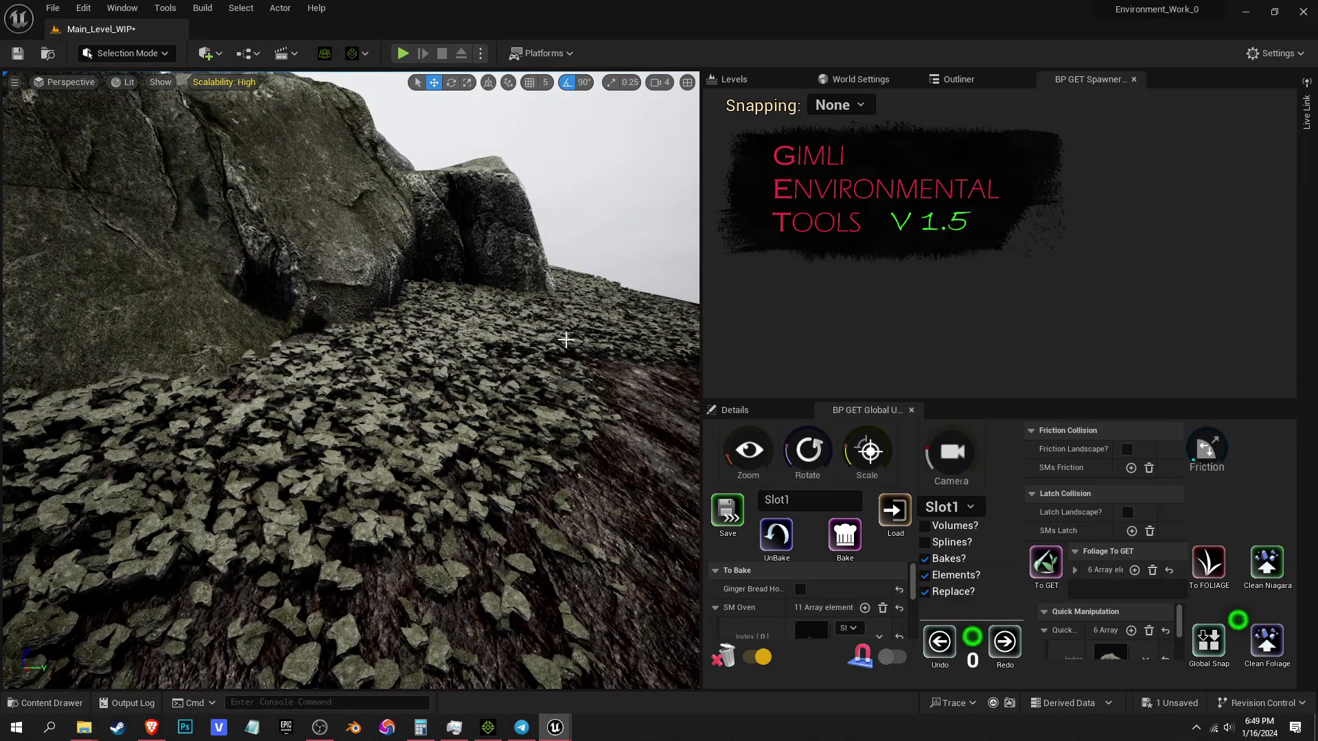
pyautogui.moveTo(469, 390); pyautogui.dragTo(480, 396, button='right')
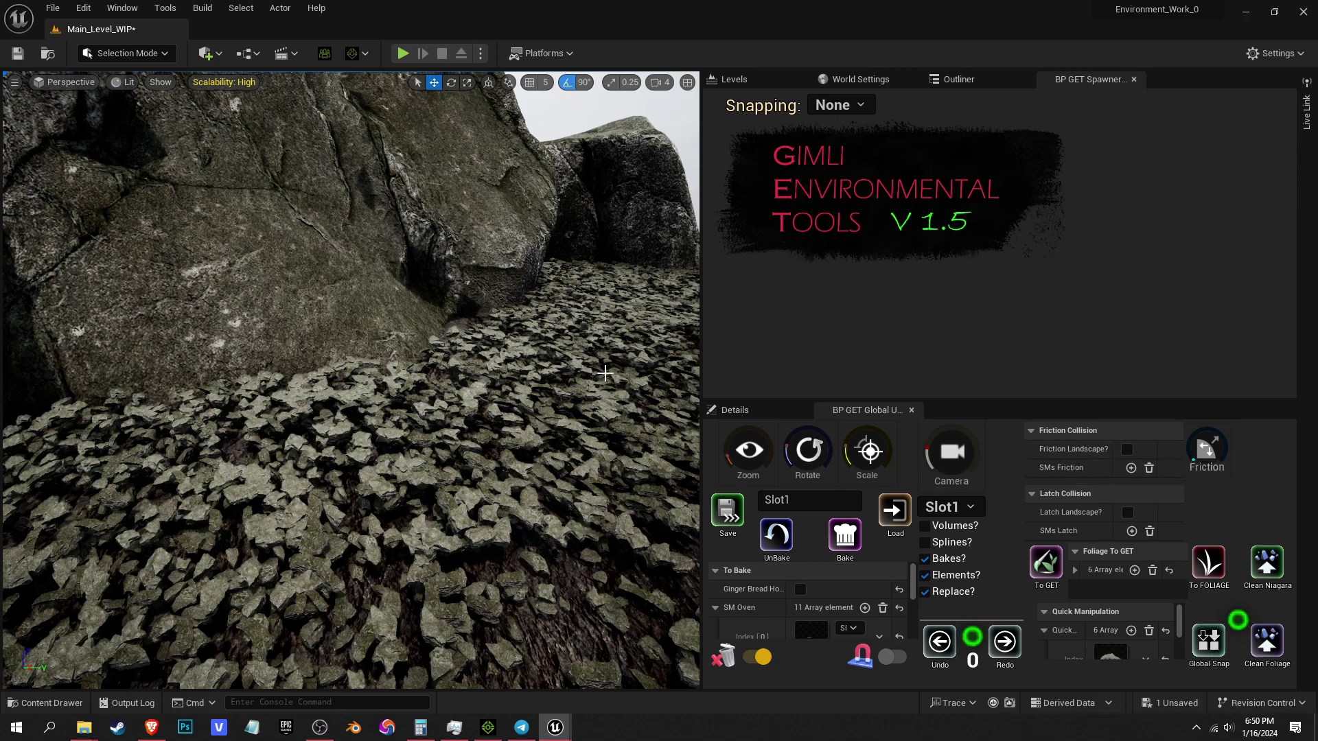
pyautogui.click(1131, 515)
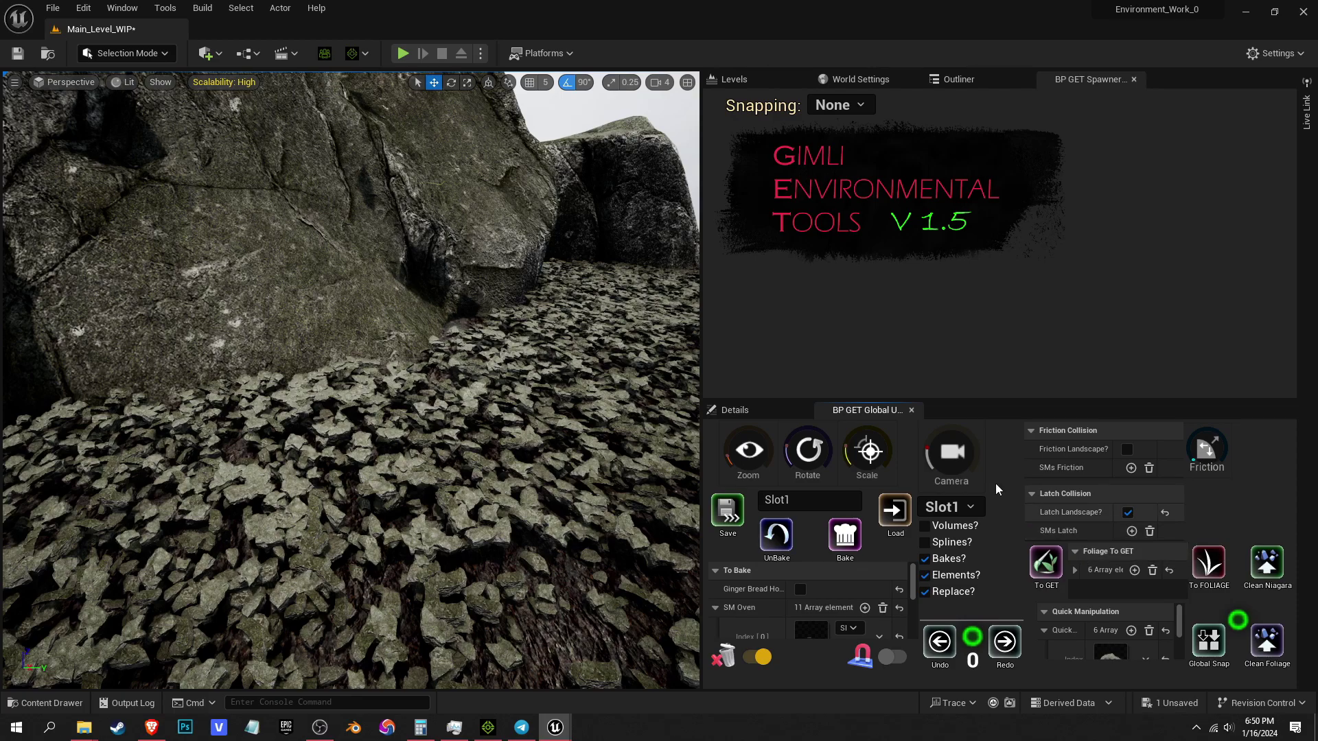
# - Frame the rock scatter beside the cliff and start playing the level in the editor viewport
pyautogui.moveTo(469, 358)
pyautogui.mouseDown(button='right')
pyautogui.moveTo(412, 360)
pyautogui.moveTo(491, 358)
pyautogui.mouseUp(button='right')
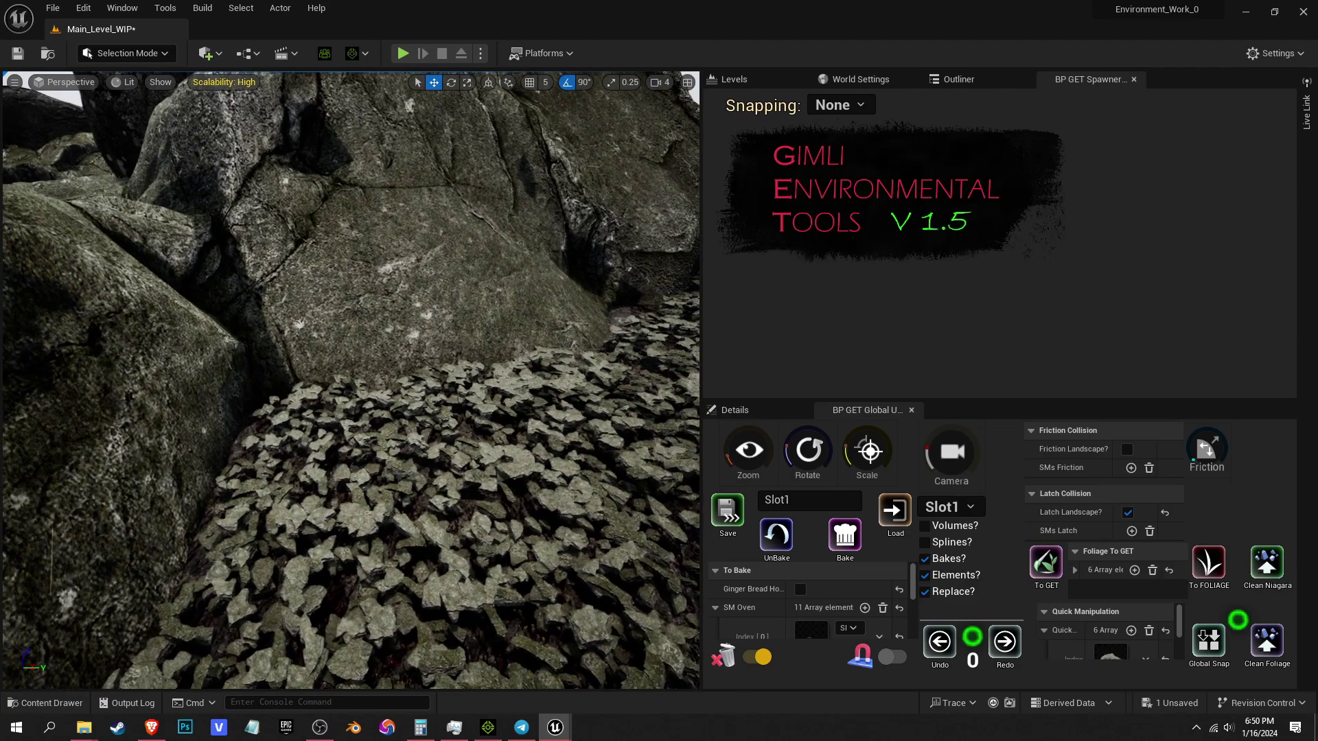
pyautogui.scroll(3, 538, 425)
pyautogui.scroll(-3, 548, 488)
pyautogui.scroll(2, 546, 484)
pyautogui.moveTo(443, 343); pyautogui.dragTo(456, 288, button='right')
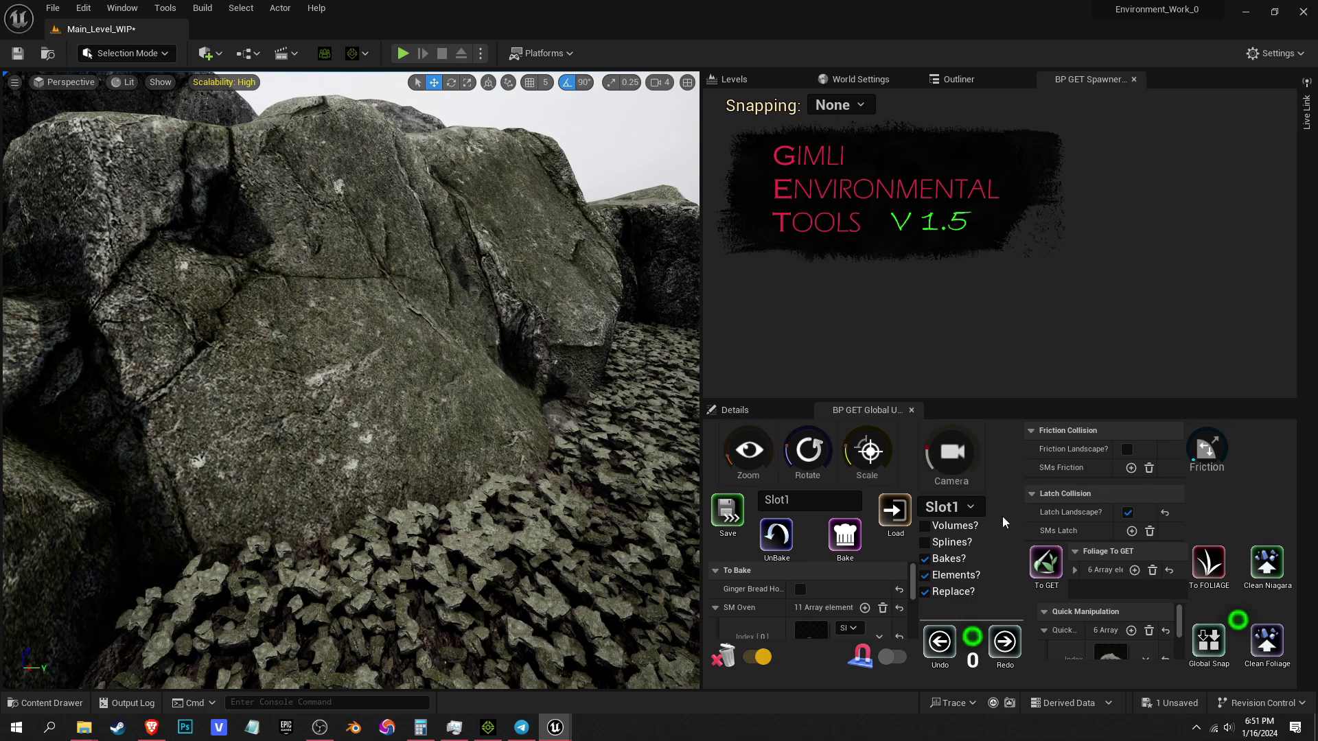
pyautogui.moveTo(575, 379); pyautogui.dragTo(474, 390, button='right')
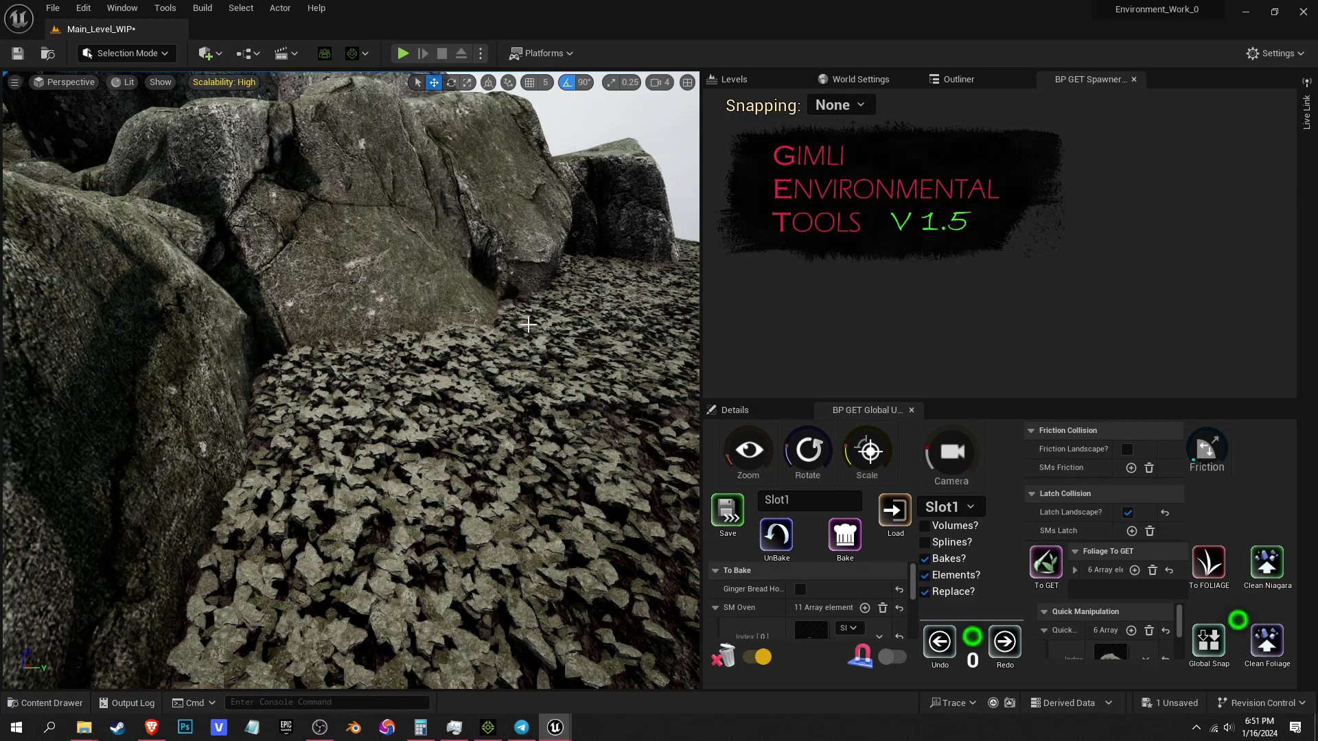
pyautogui.moveTo(530, 328); pyautogui.dragTo(554, 355, button='right')
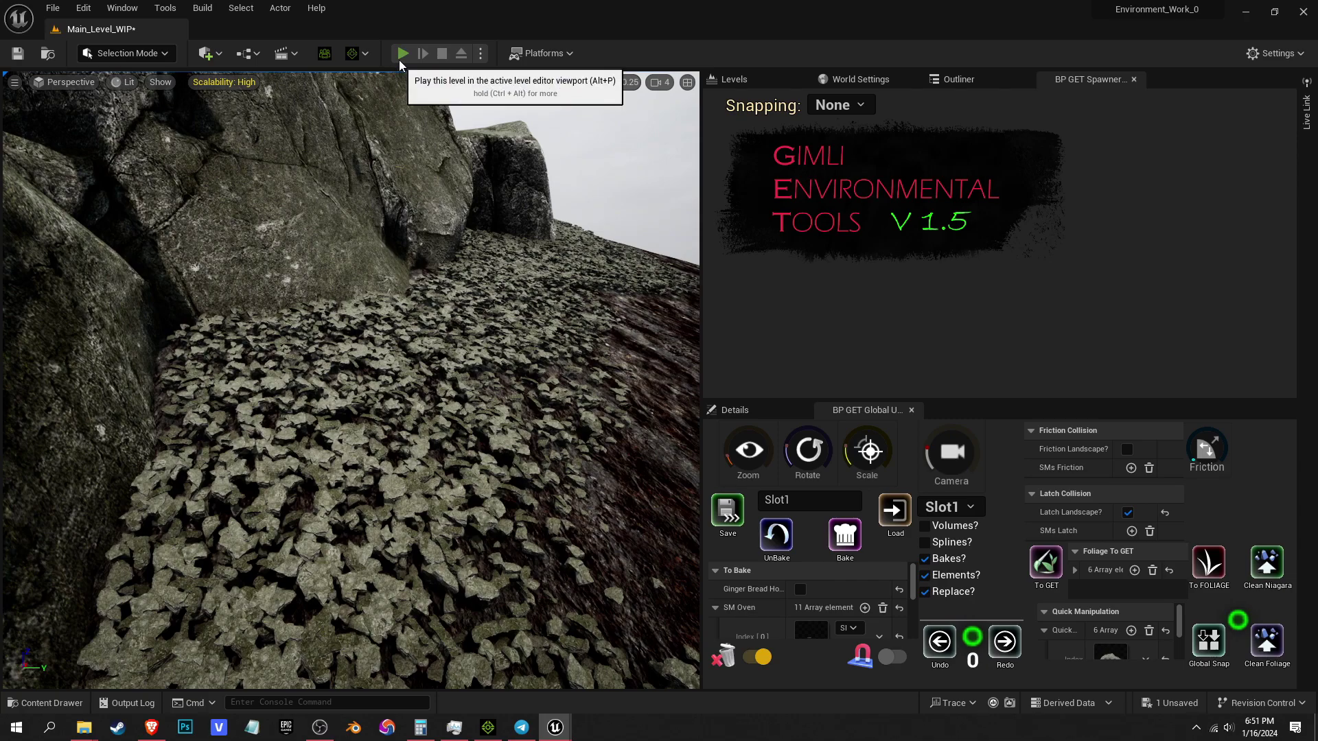
pyautogui.click(401, 57)
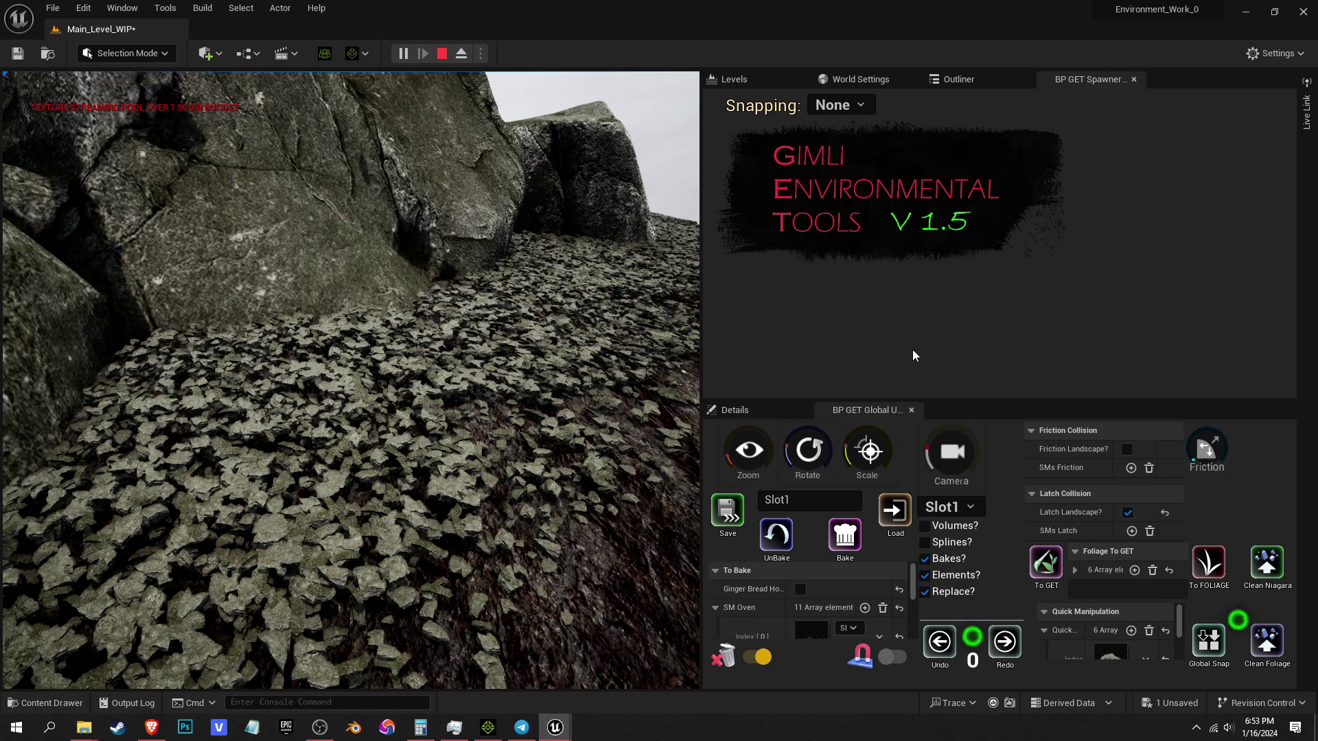
# - Simulate physics on the rock meshes in the Quick Manipulation array and view the scatter from several angles
pyautogui.click(1043, 630)
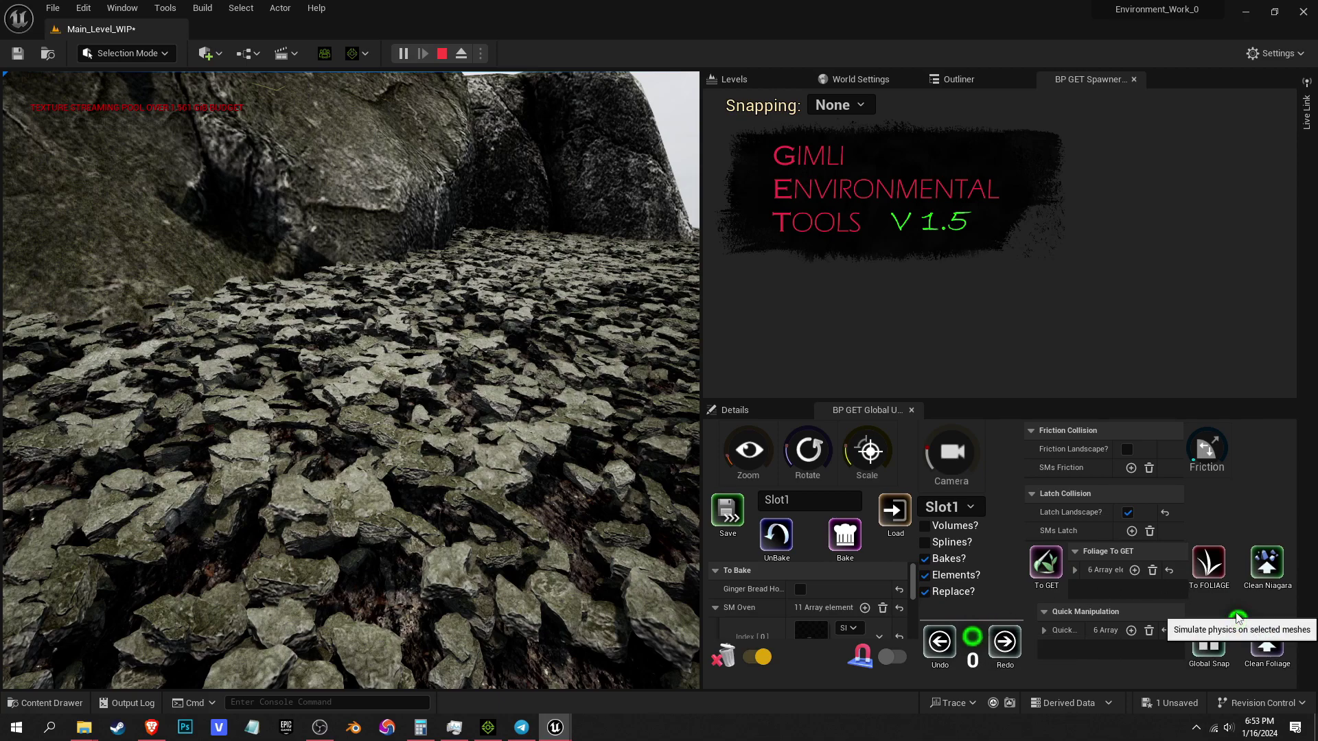
pyautogui.click(1238, 617)
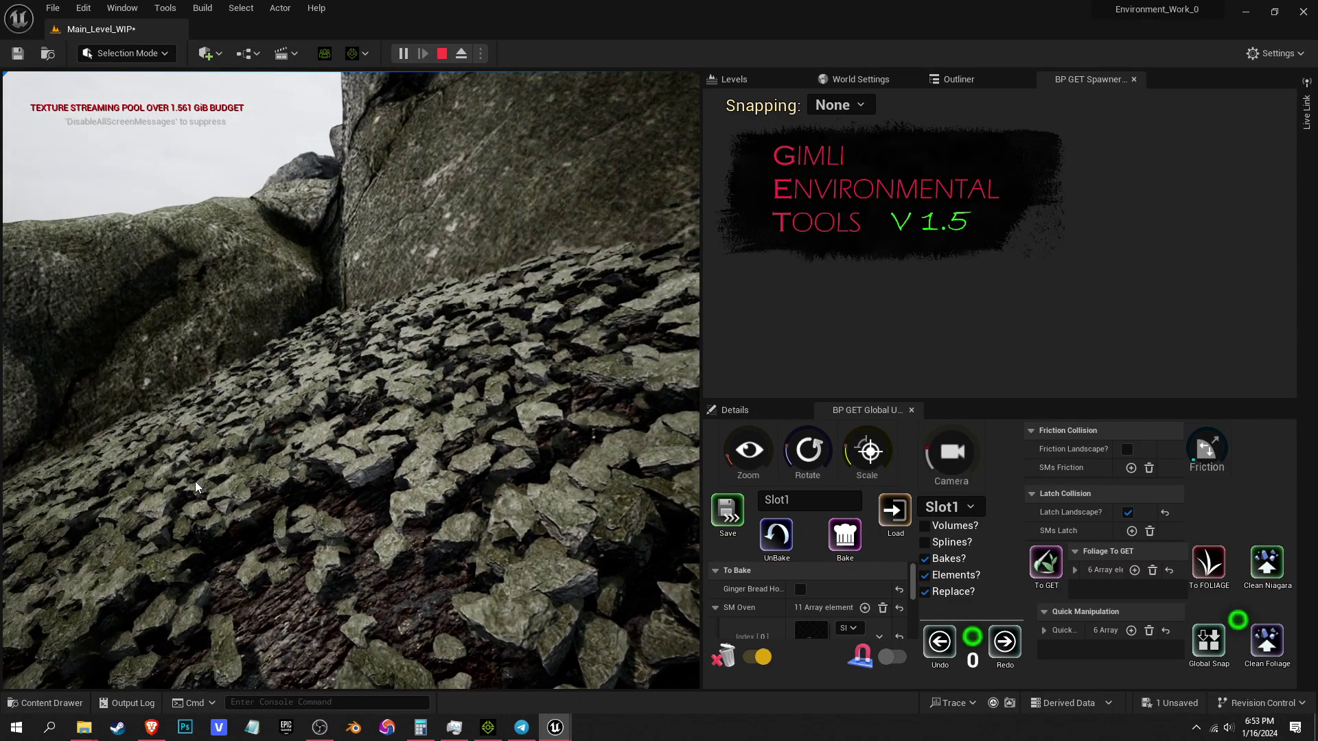
pyautogui.press('s')
pyautogui.moveTo(190, 484); pyautogui.dragTo(589, 463, button='right')
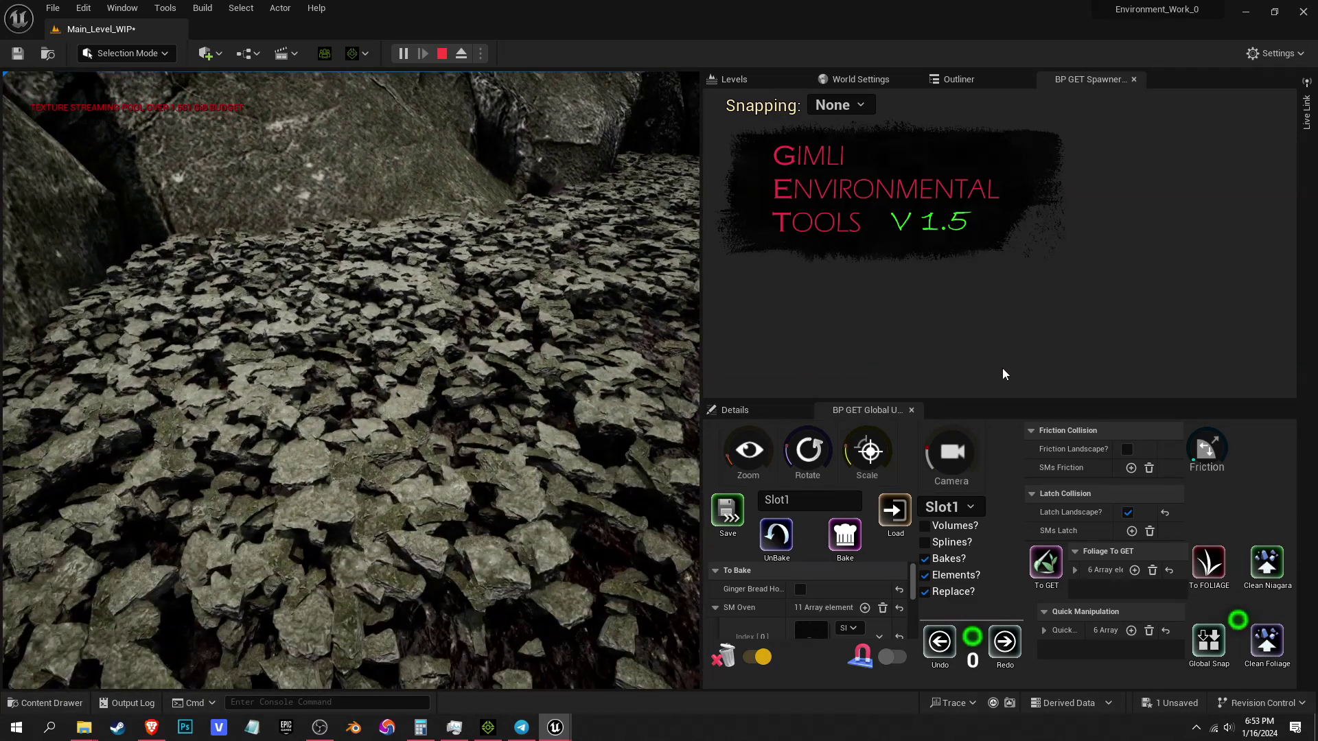
pyautogui.moveTo(686, 374); pyautogui.dragTo(698, 335, button='right')
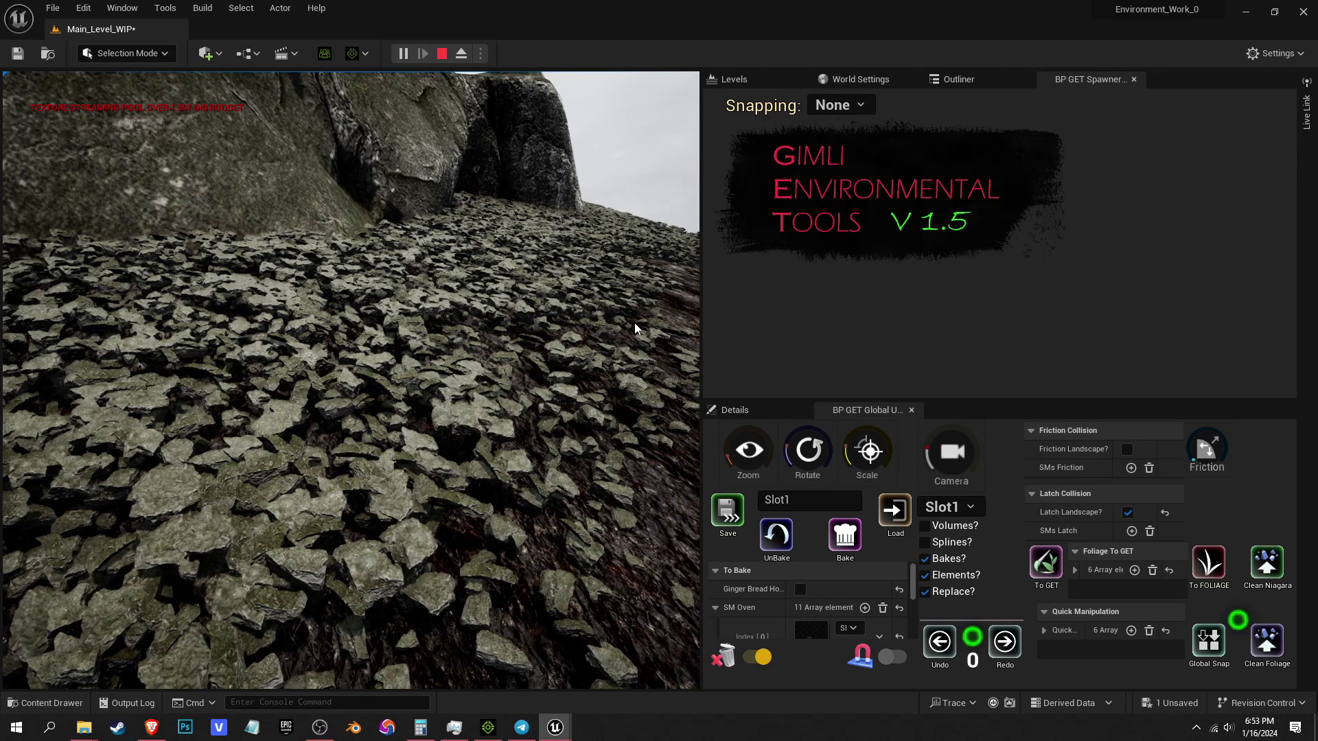
pyautogui.moveTo(634, 323); pyautogui.dragTo(613, 311, button='right')
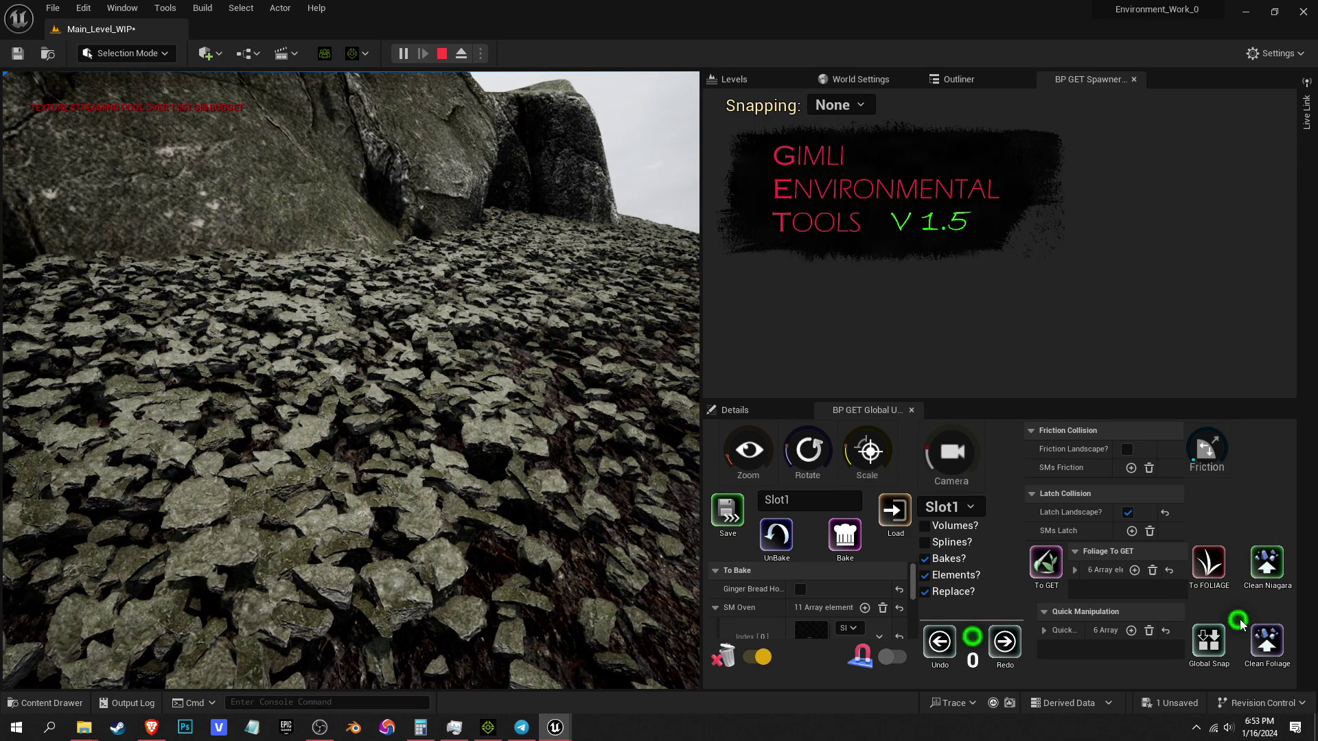
pyautogui.click(973, 639)
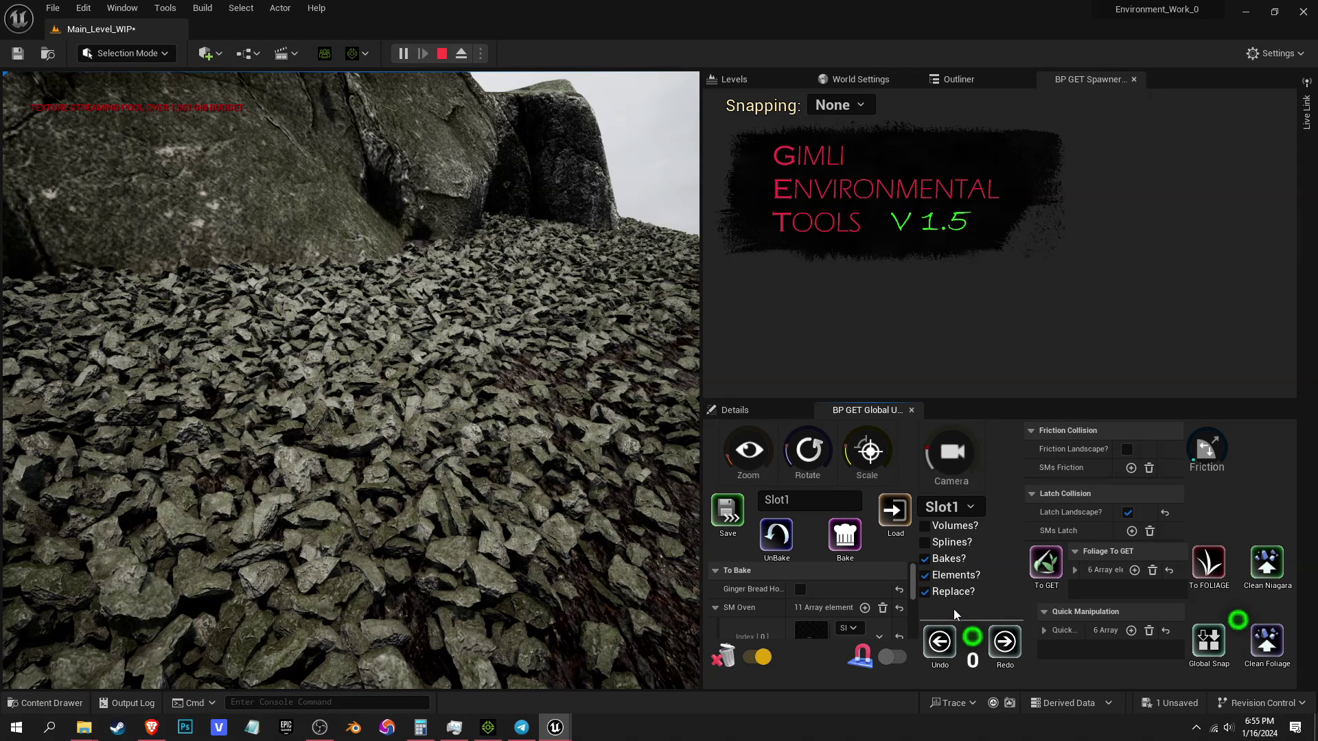
pyautogui.moveTo(662, 528); pyautogui.dragTo(572, 426, button='right')
pyautogui.click(574, 426)
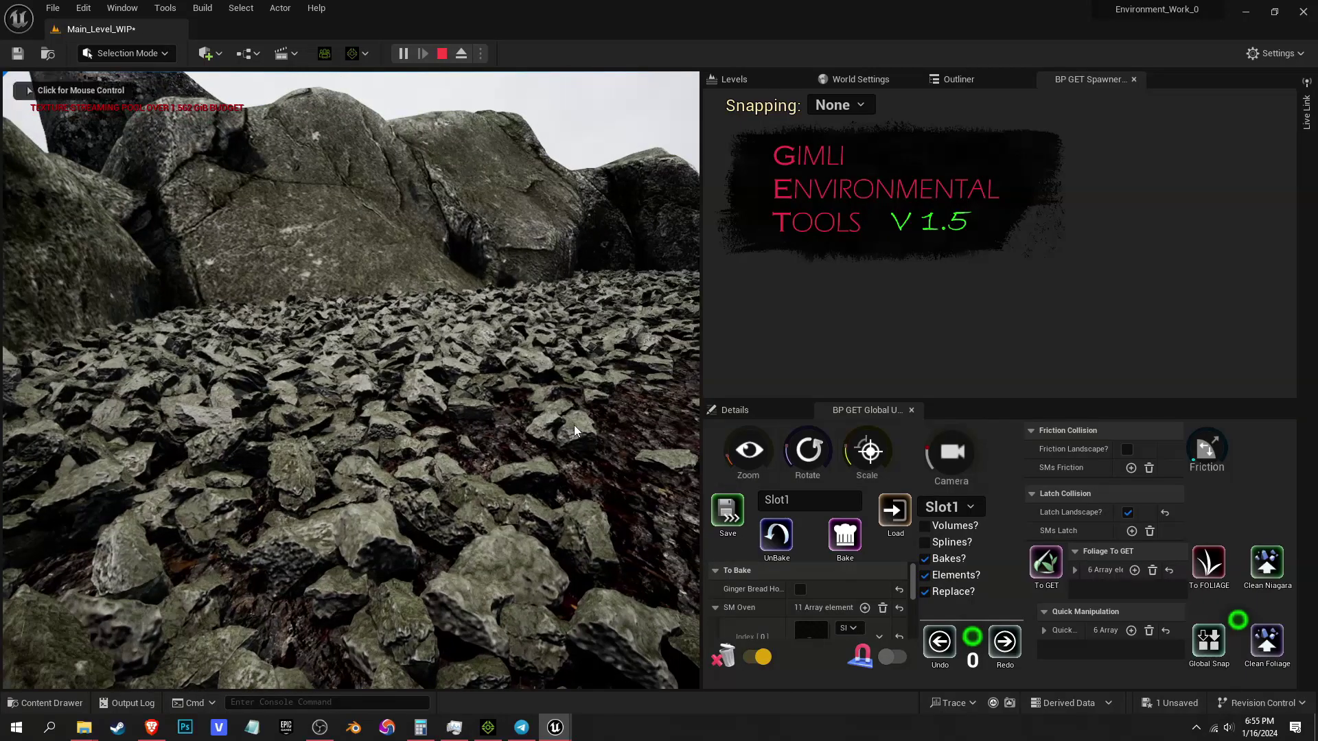
# - Examine how the simulated rocks settle along the cliff base, from the near scatter to the far boulders
pyautogui.press('w')
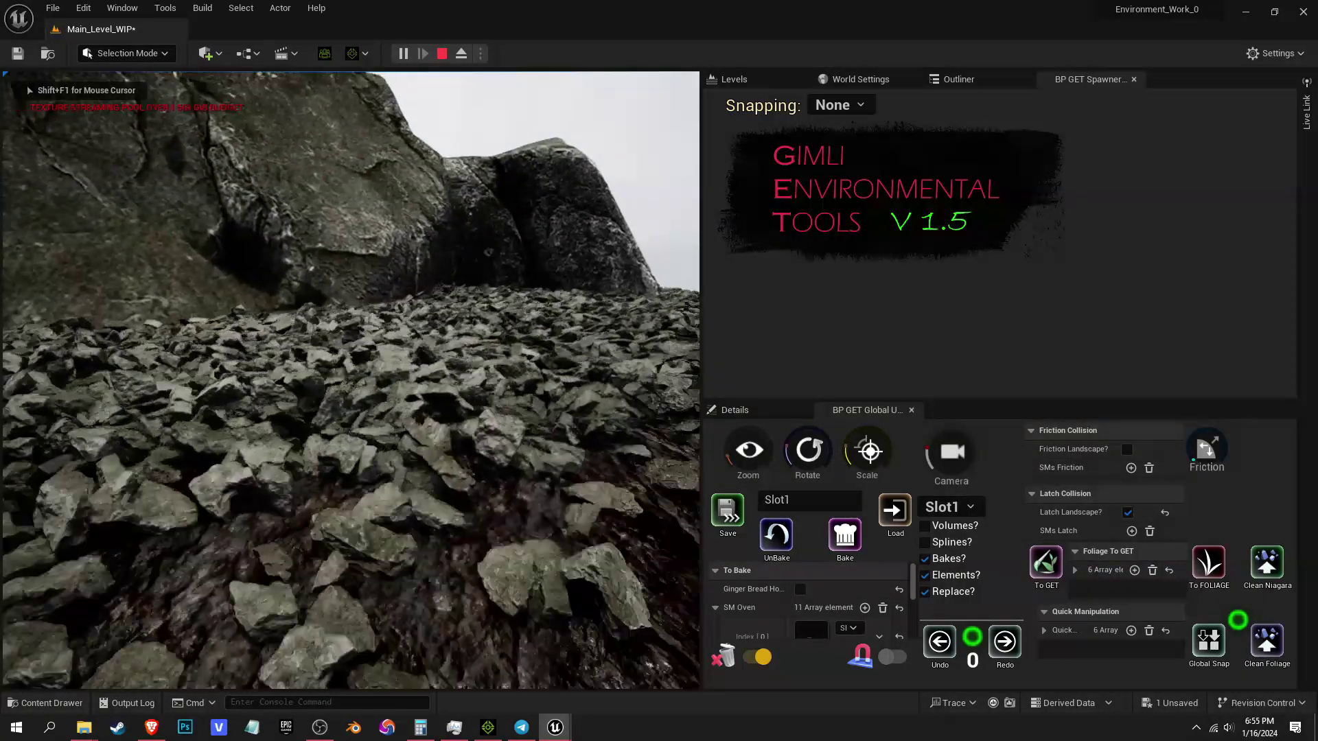
pyautogui.press('w')
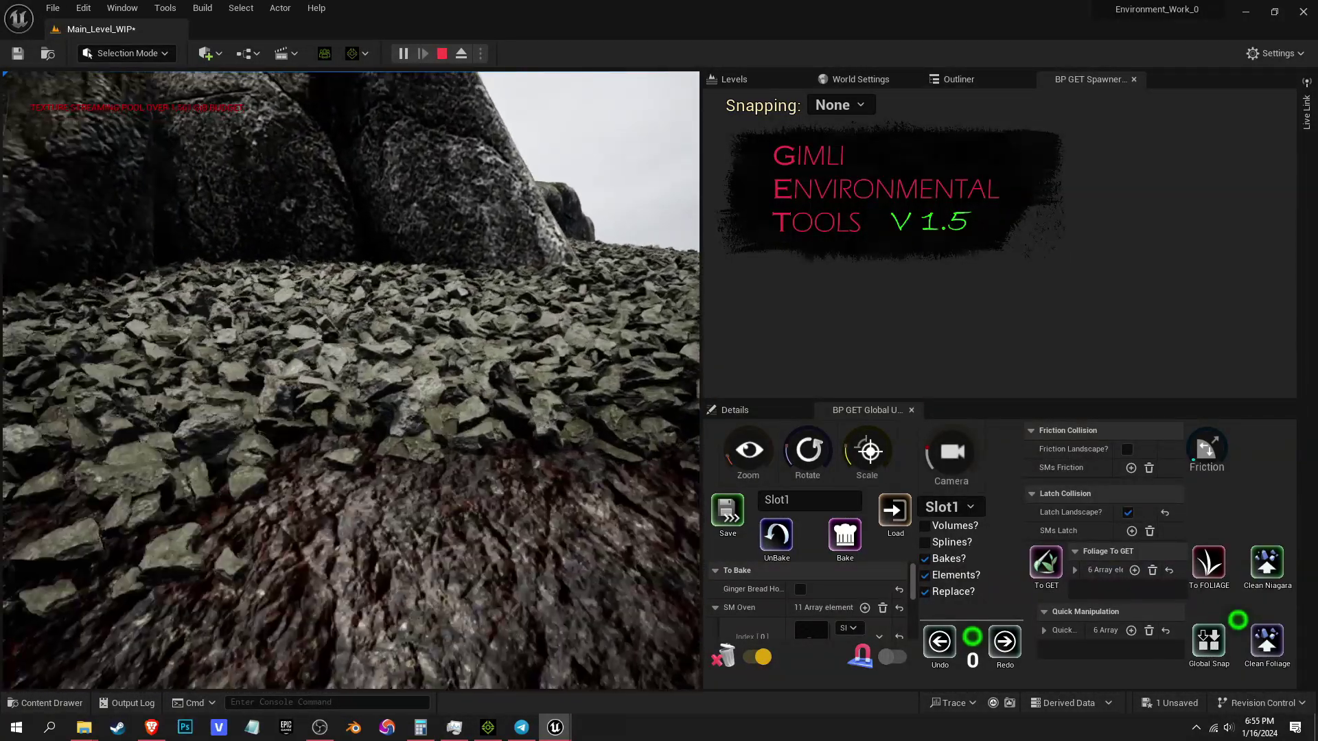
pyautogui.press('w')
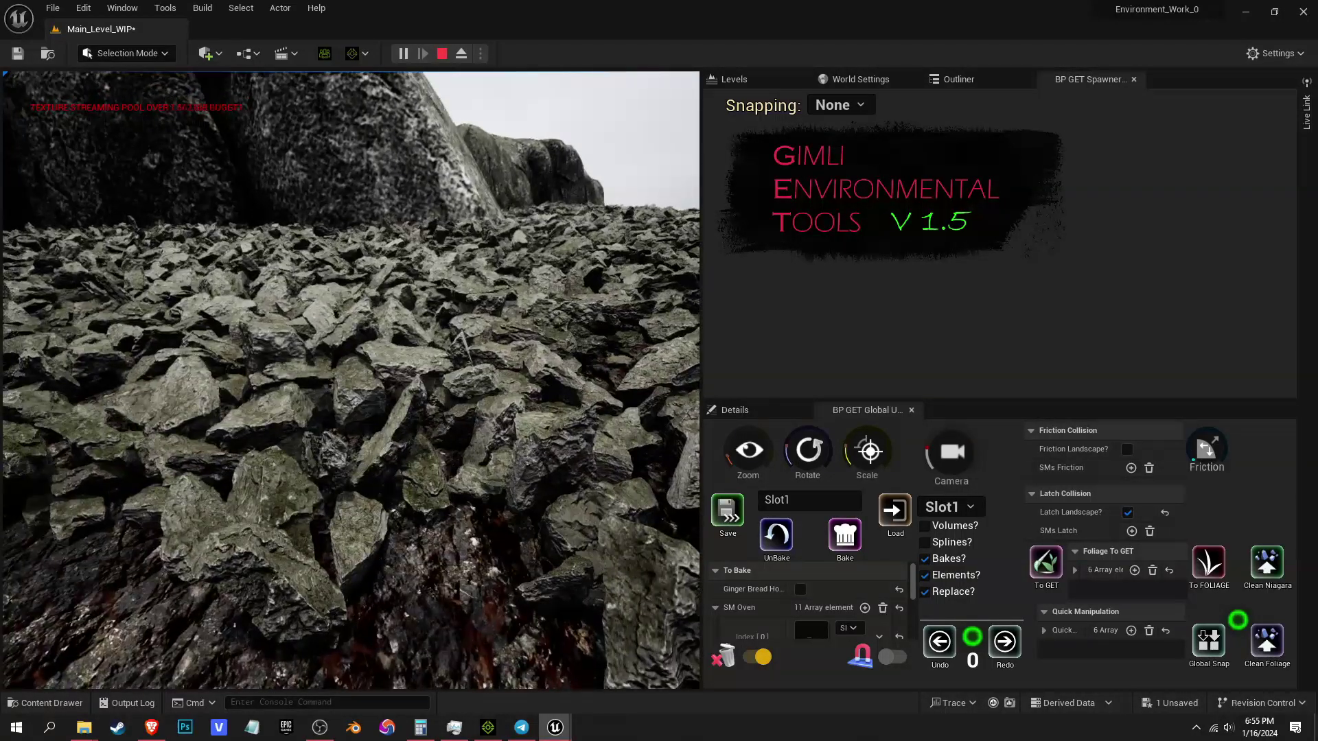
pyautogui.press('w')
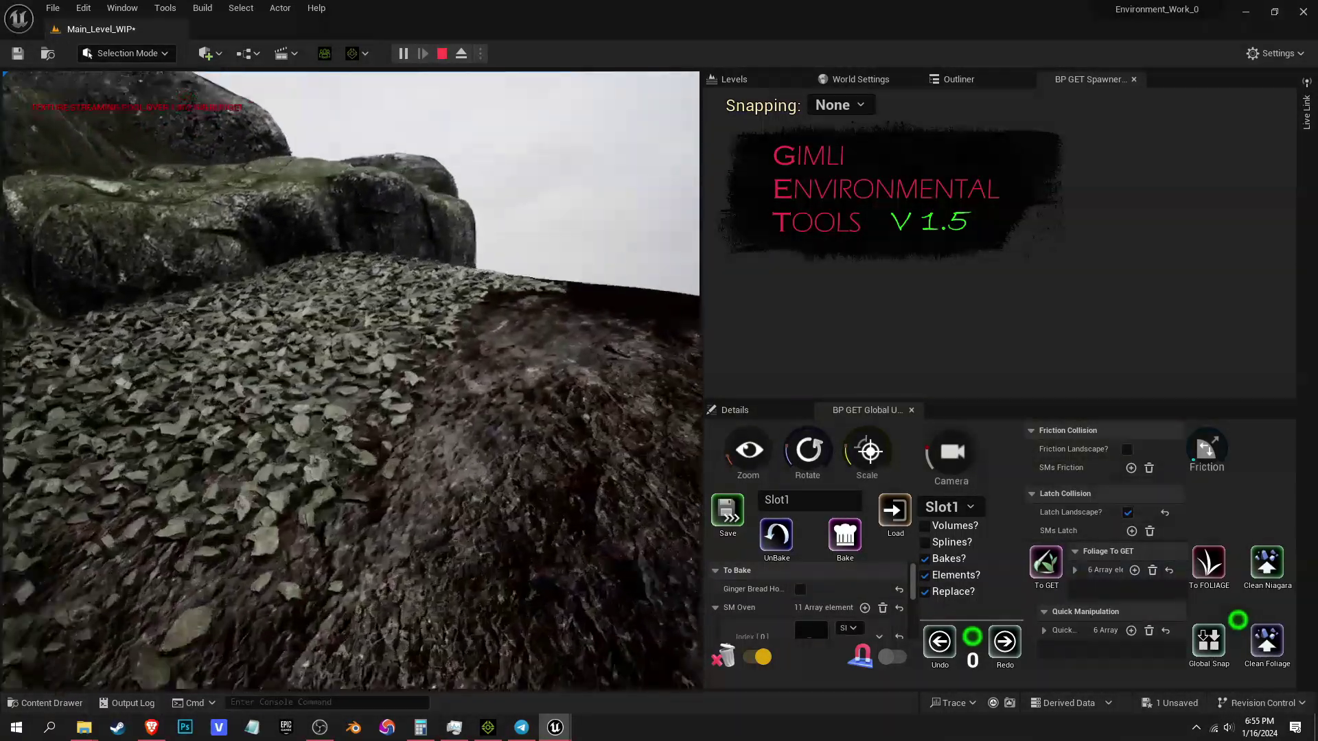
pyautogui.press('w')
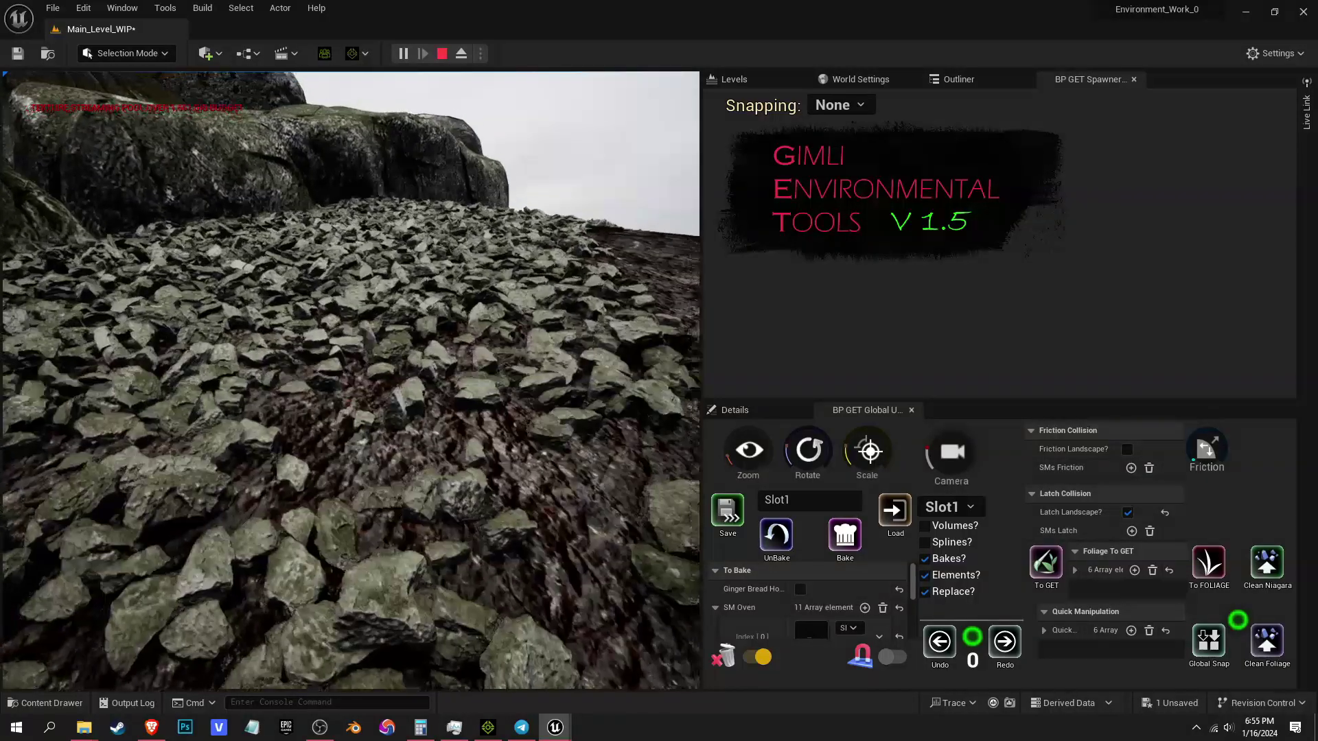
pyautogui.press('w')
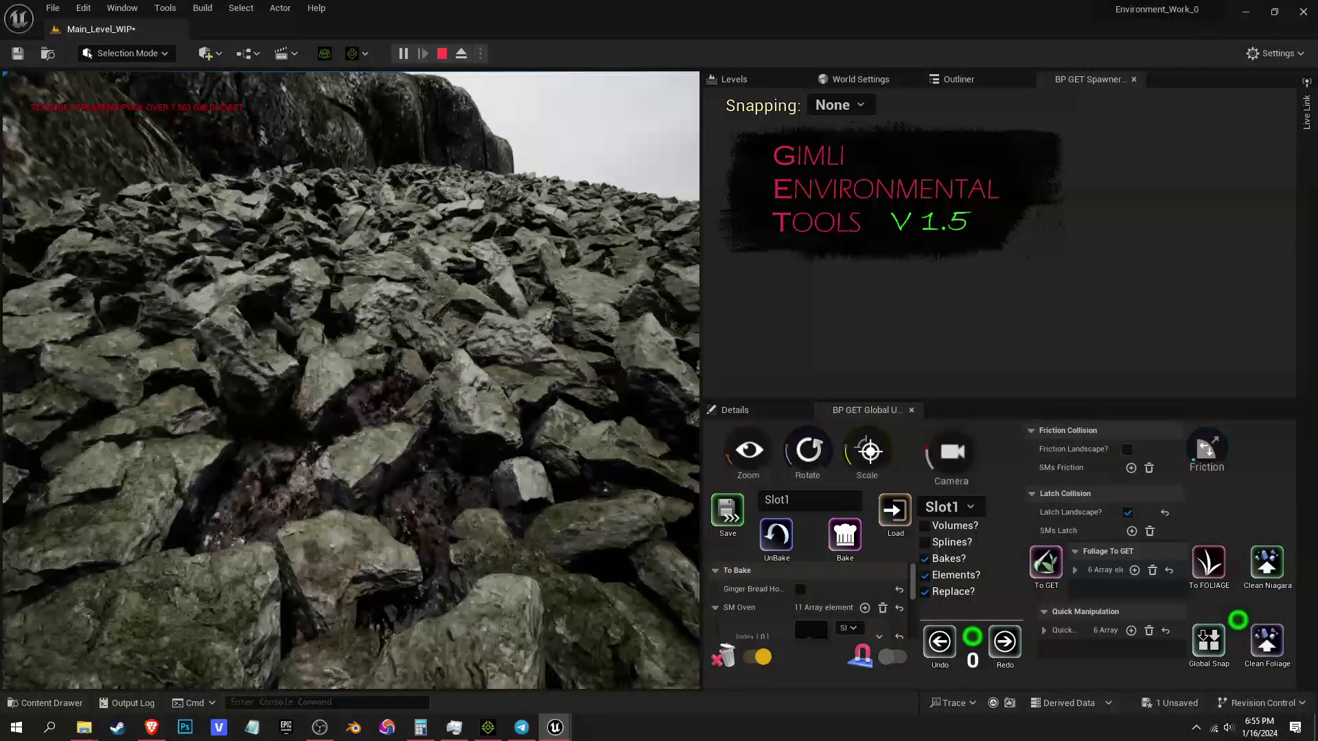
pyautogui.press('w')
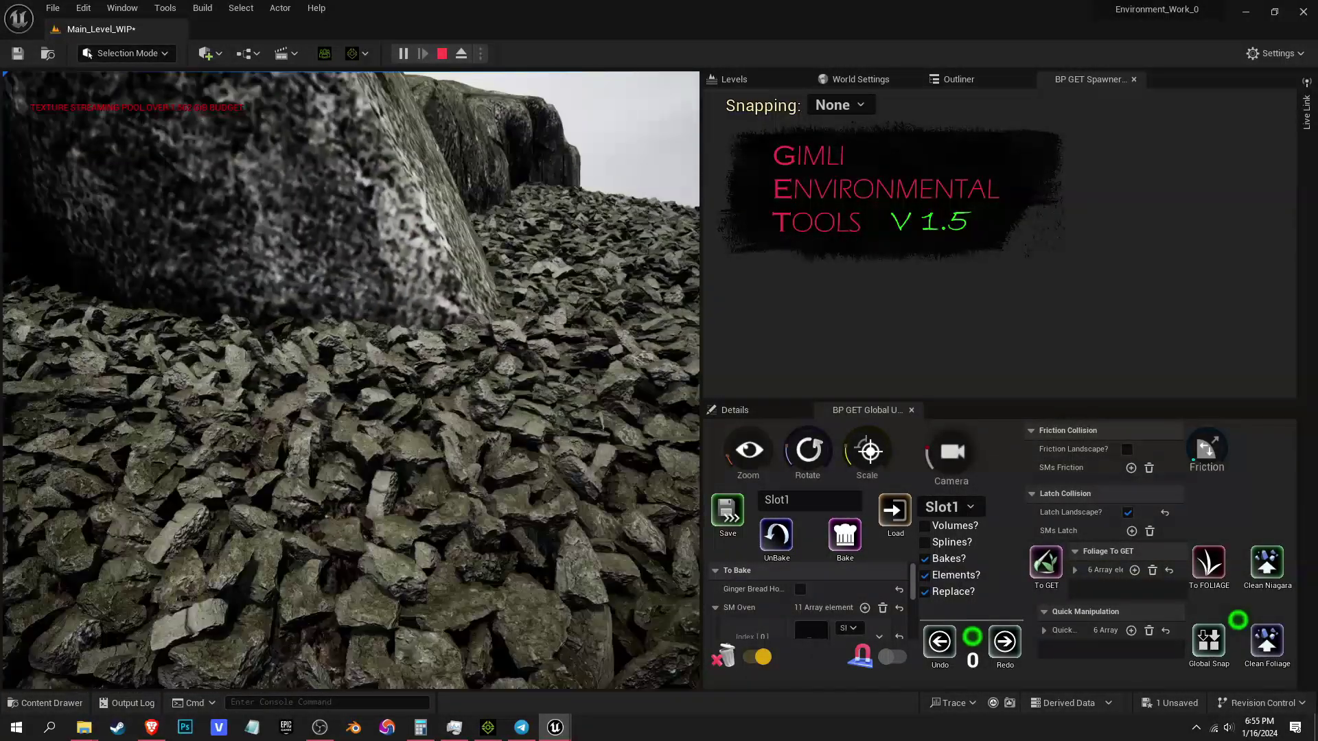
pyautogui.press('s')
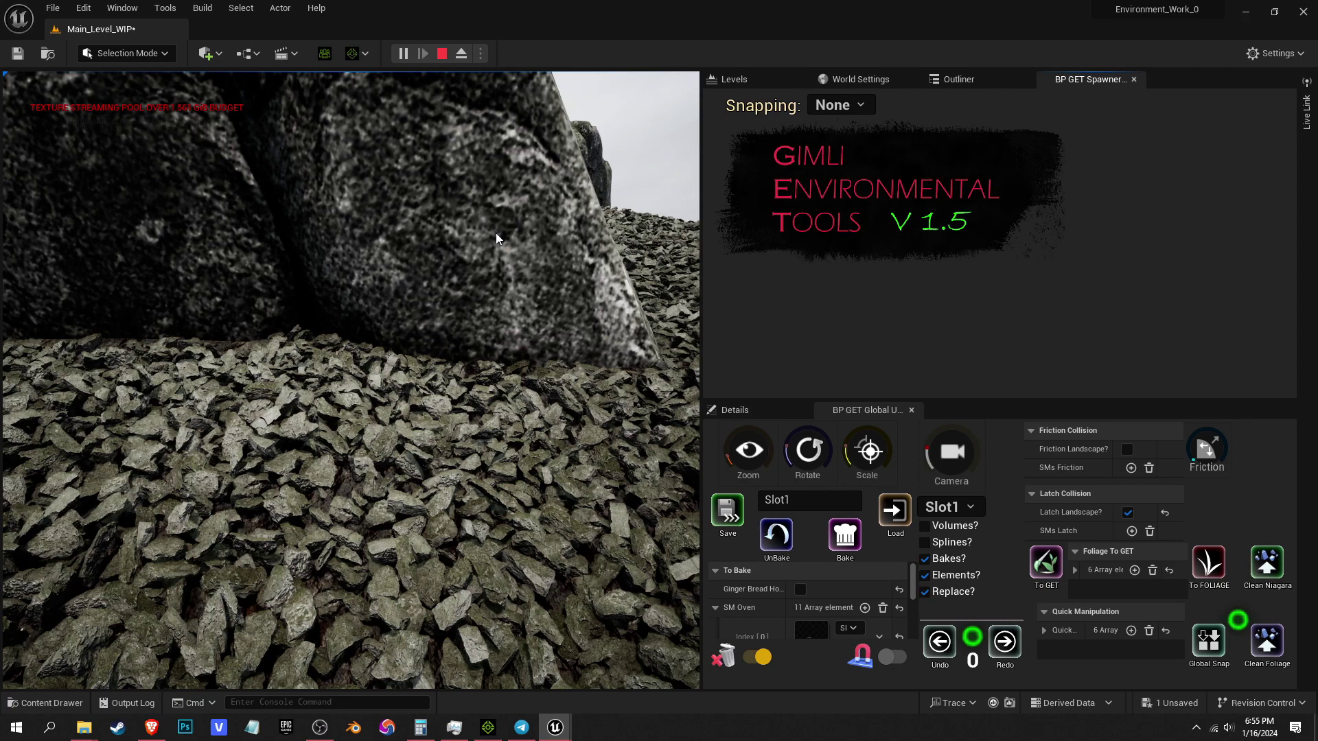
# - Save the settled rocks' GET data to Slot1 and stop the simulation
pyautogui.click(734, 510)
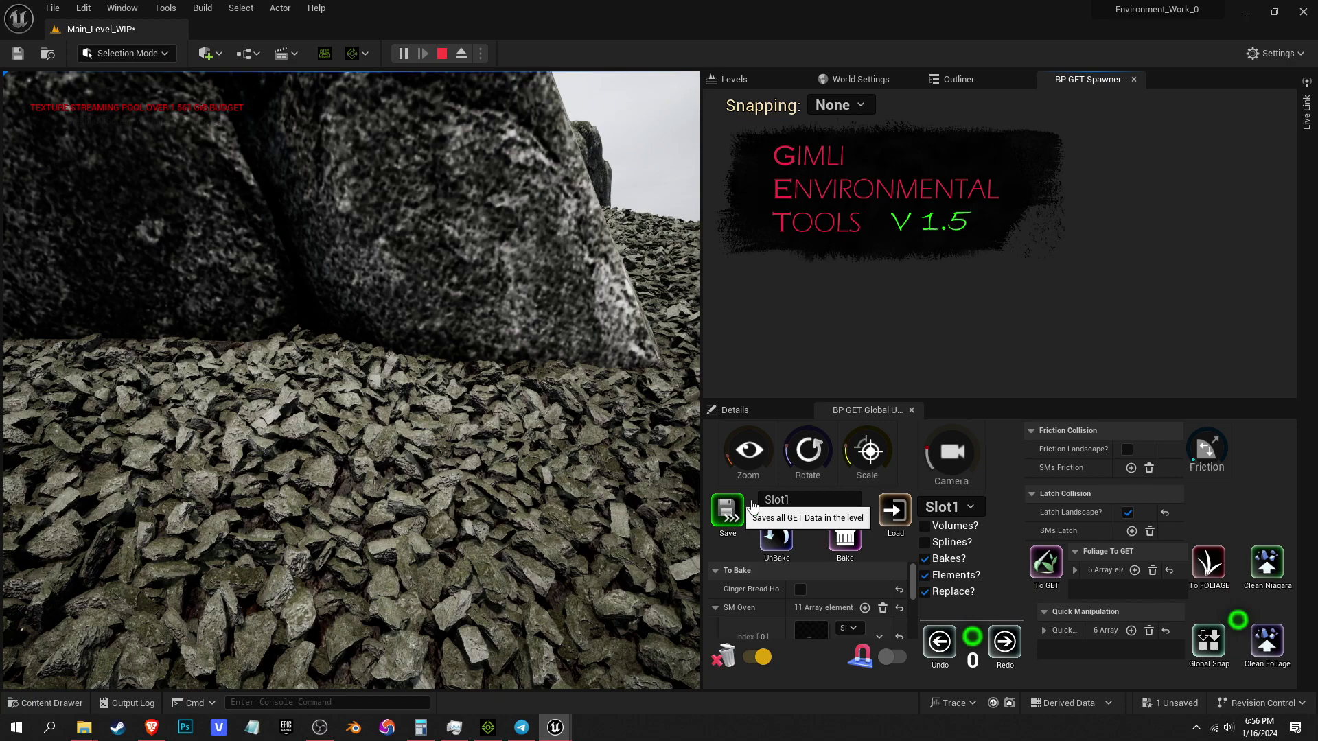
pyautogui.click(442, 59)
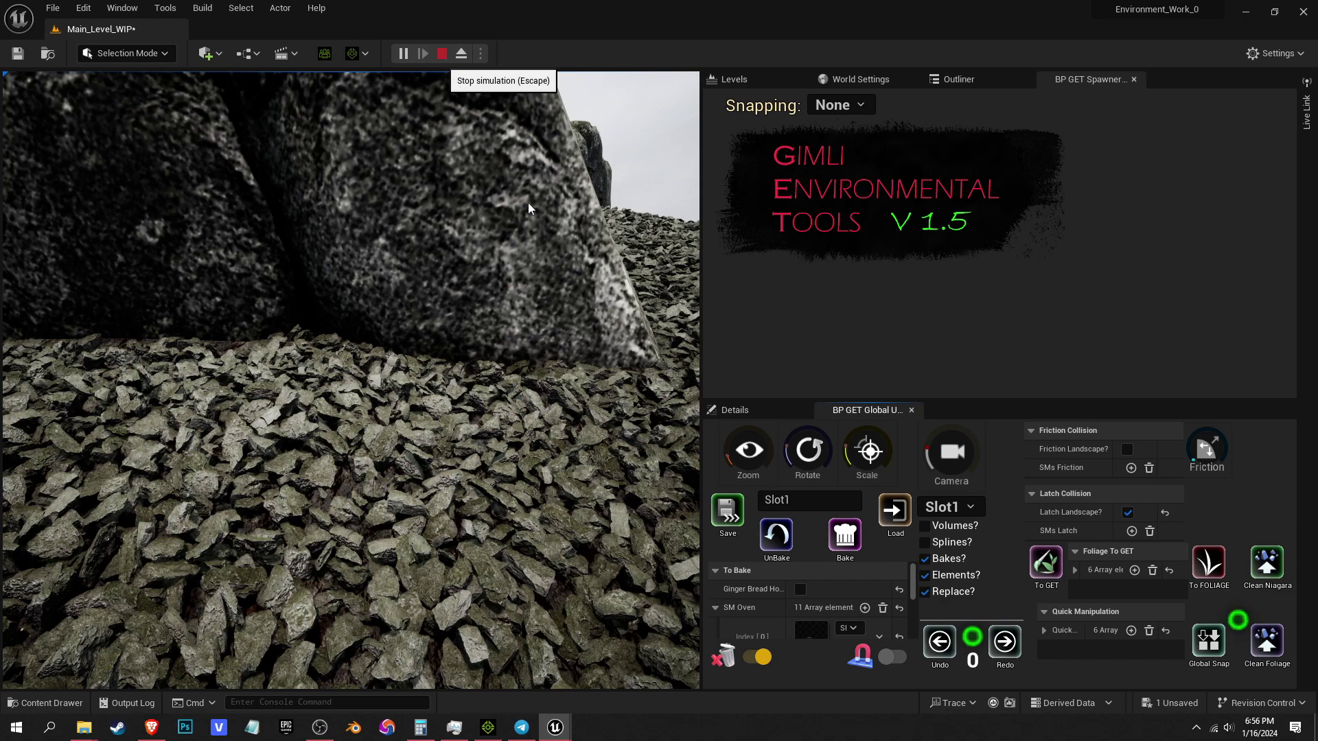
pyautogui.press('Escape')
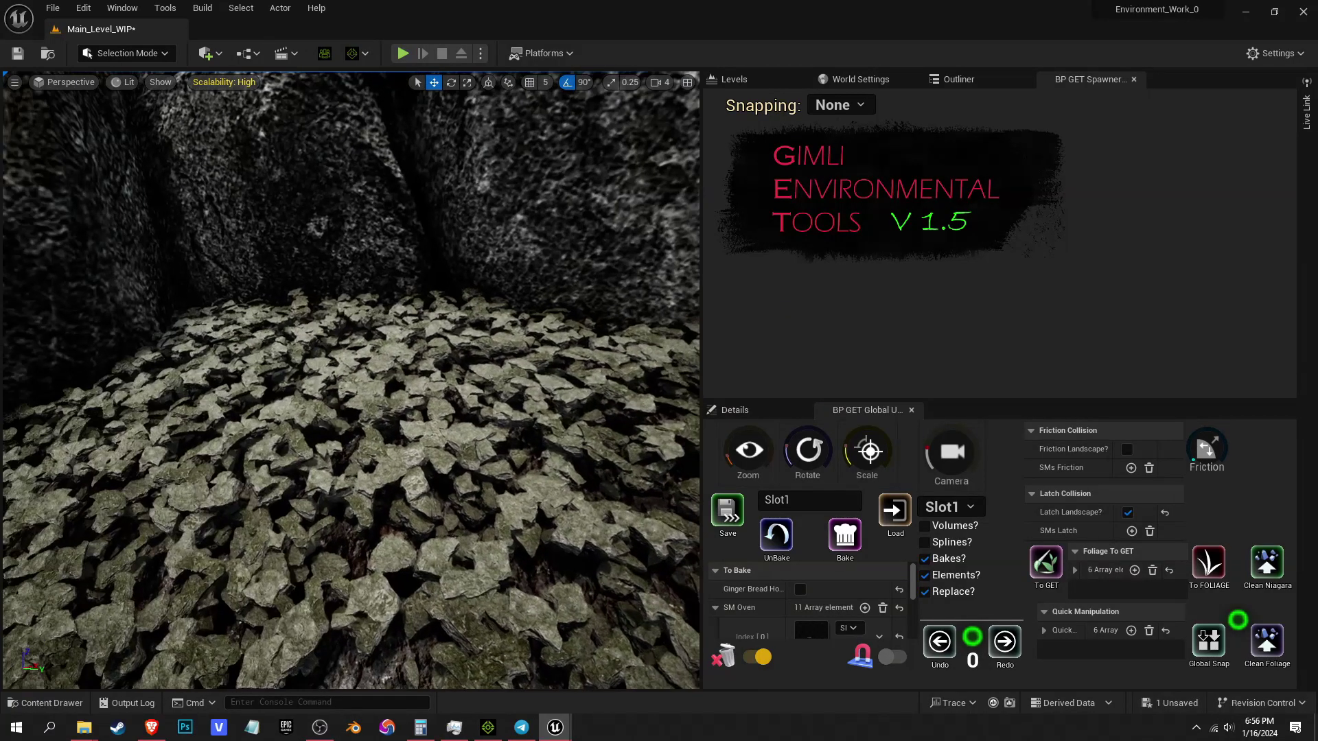
# - Load the saved GET data from Slot1 and inspect the restored rocks along the cliff in a wider viewport
pyautogui.moveTo(511, 323); pyautogui.dragTo(564, 339, button='right')
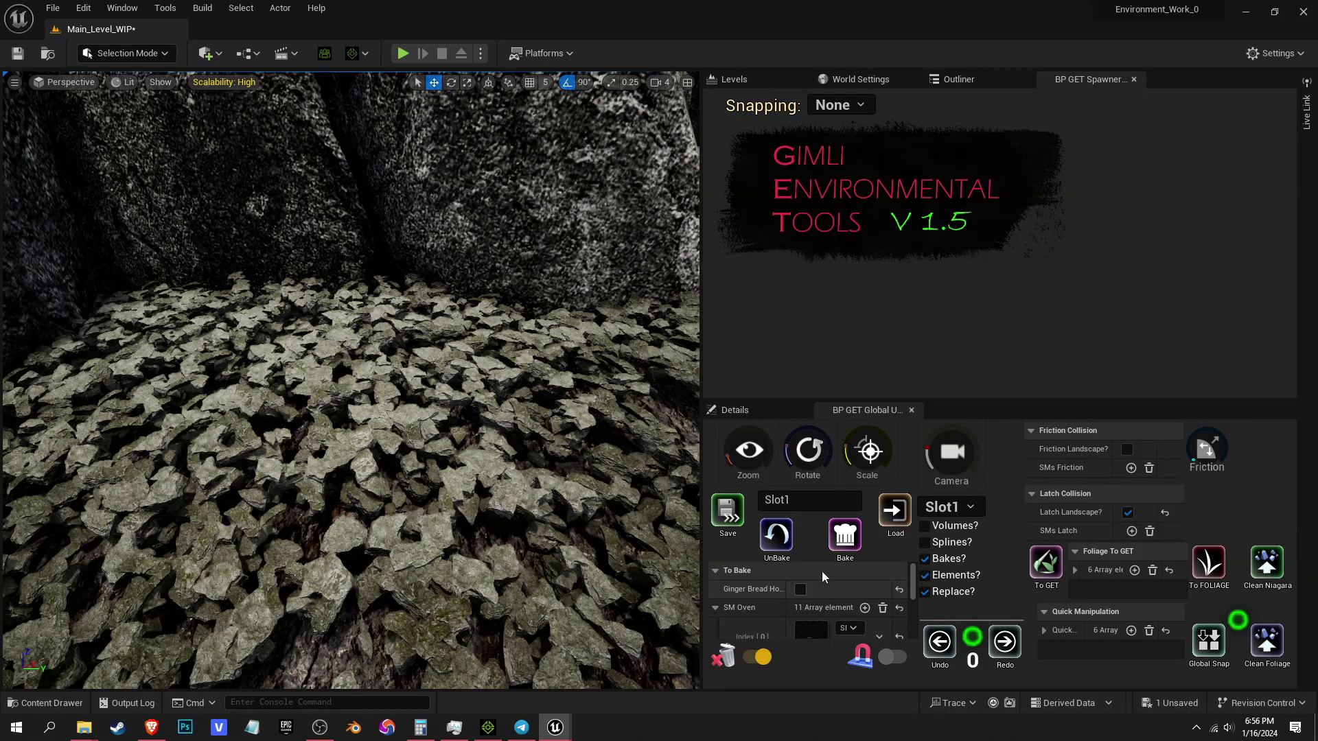
pyautogui.click(895, 510)
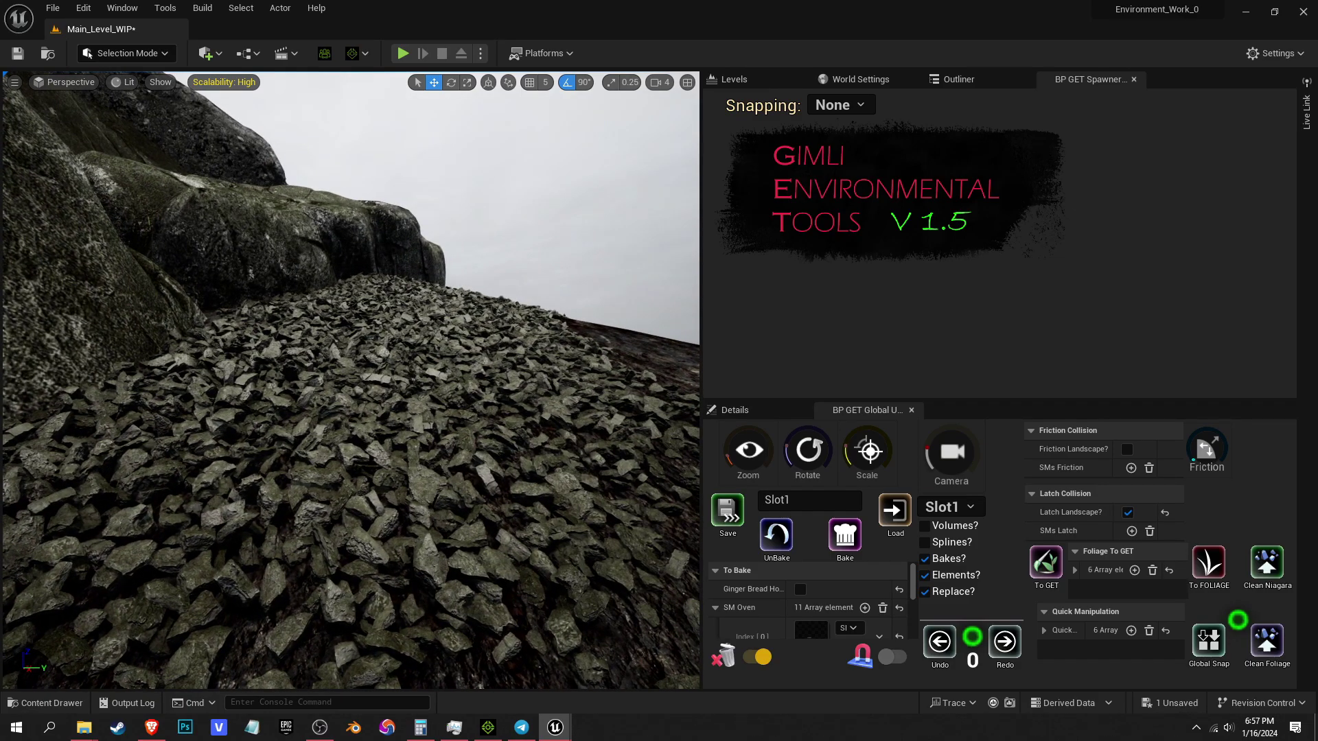
pyautogui.moveTo(703, 341); pyautogui.dragTo(1060, 350)
pyautogui.moveTo(833, 357); pyautogui.dragTo(580, 361, button='right')
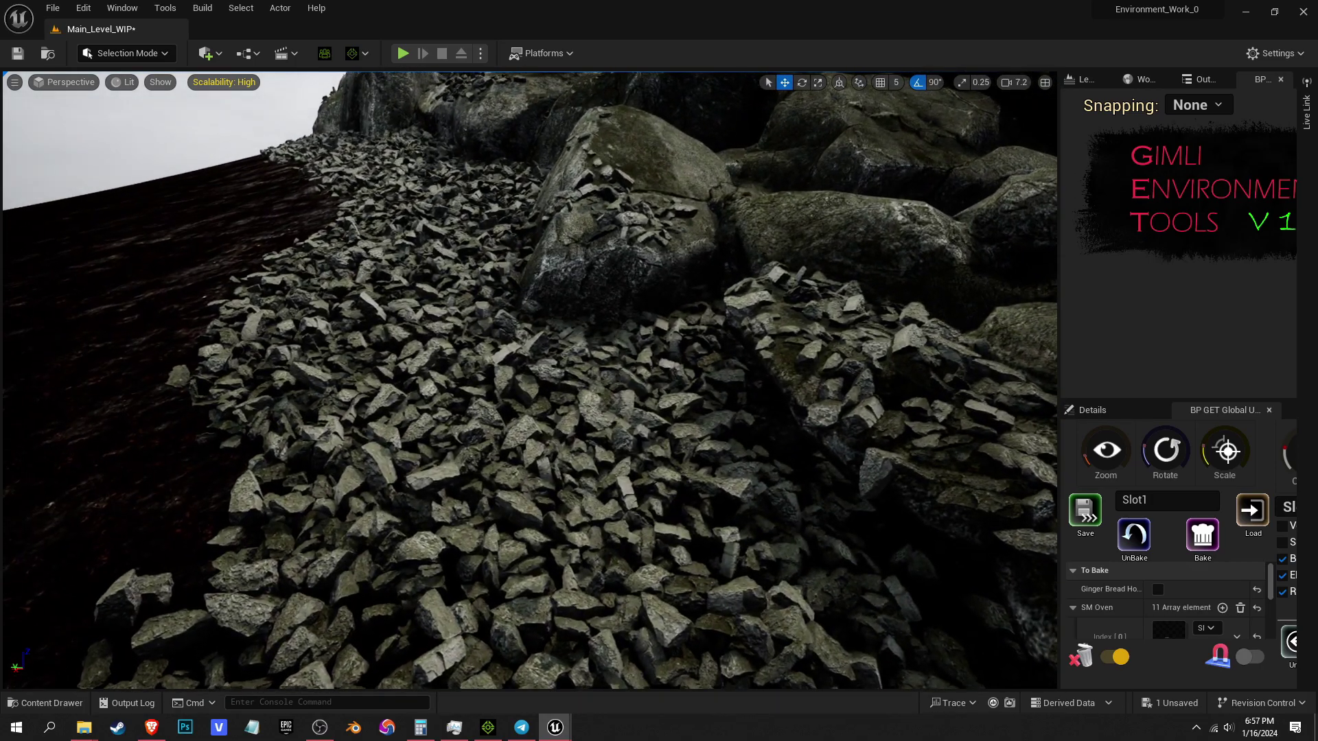
pyautogui.moveTo(580, 360); pyautogui.dragTo(439, 347, button='right')
pyautogui.scroll(3, 530, 350)
pyautogui.moveTo(829, 285); pyautogui.dragTo(940, 326, button='right')
pyautogui.moveTo(580, 315); pyautogui.dragTo(917, 324, button='right')
# - Select several individual rocks across the scatter to check that each is a separate object, ending with nothing selected
pyautogui.click(655, 457)
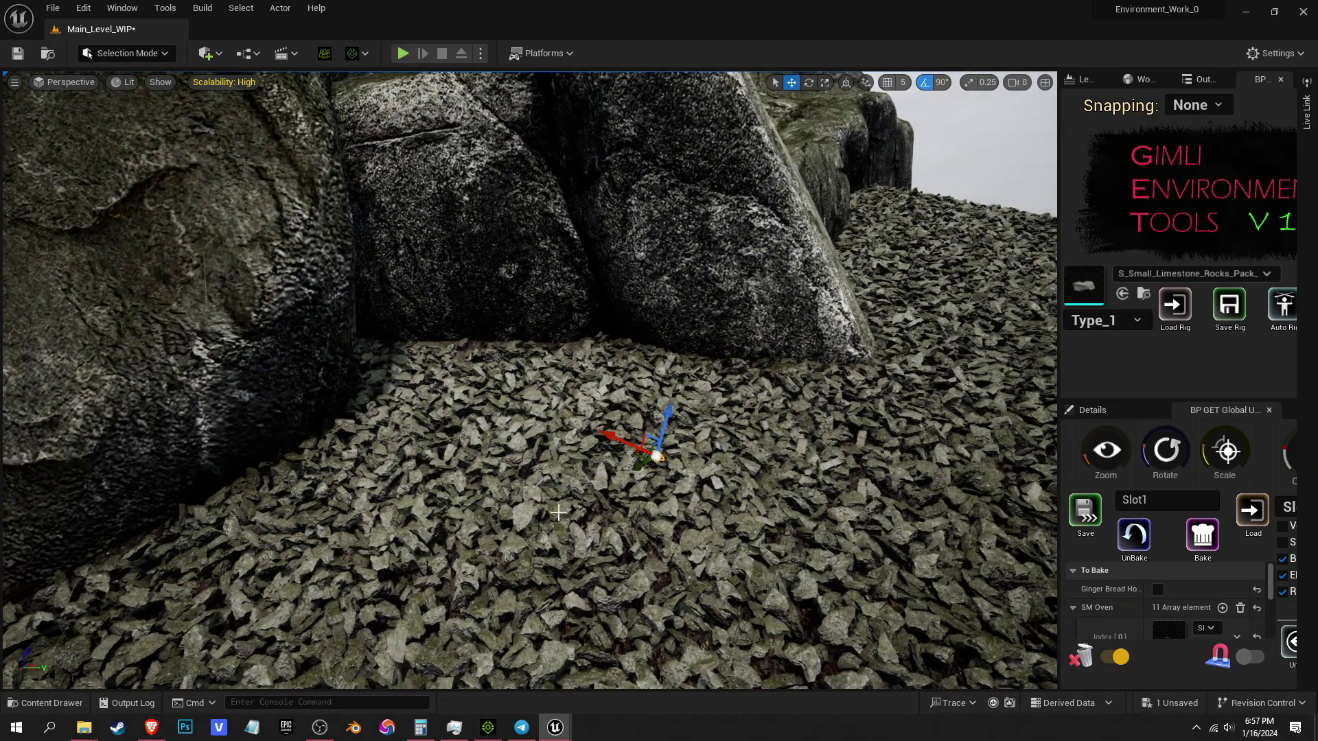
pyautogui.click(740, 438)
pyautogui.click(588, 439)
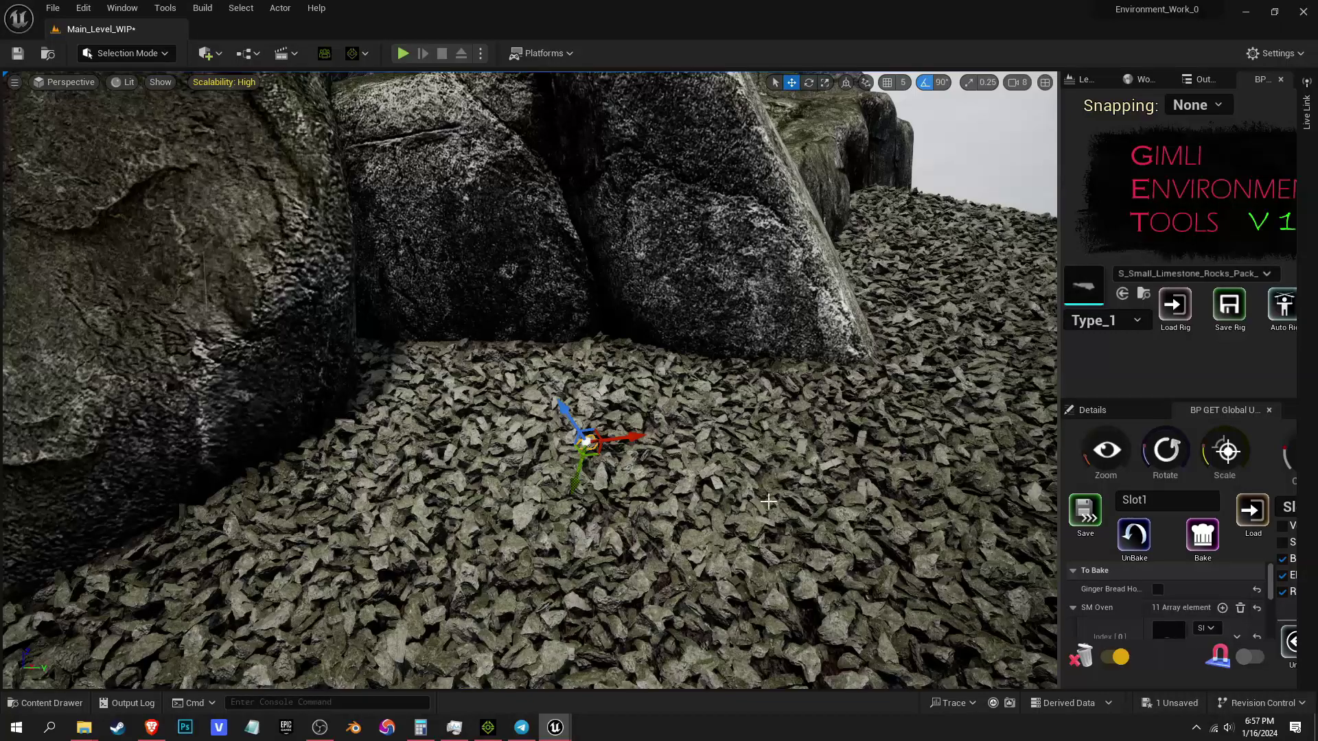
pyautogui.click(750, 527)
pyautogui.moveTo(856, 474); pyautogui.dragTo(822, 457, button='right')
pyautogui.click(660, 455)
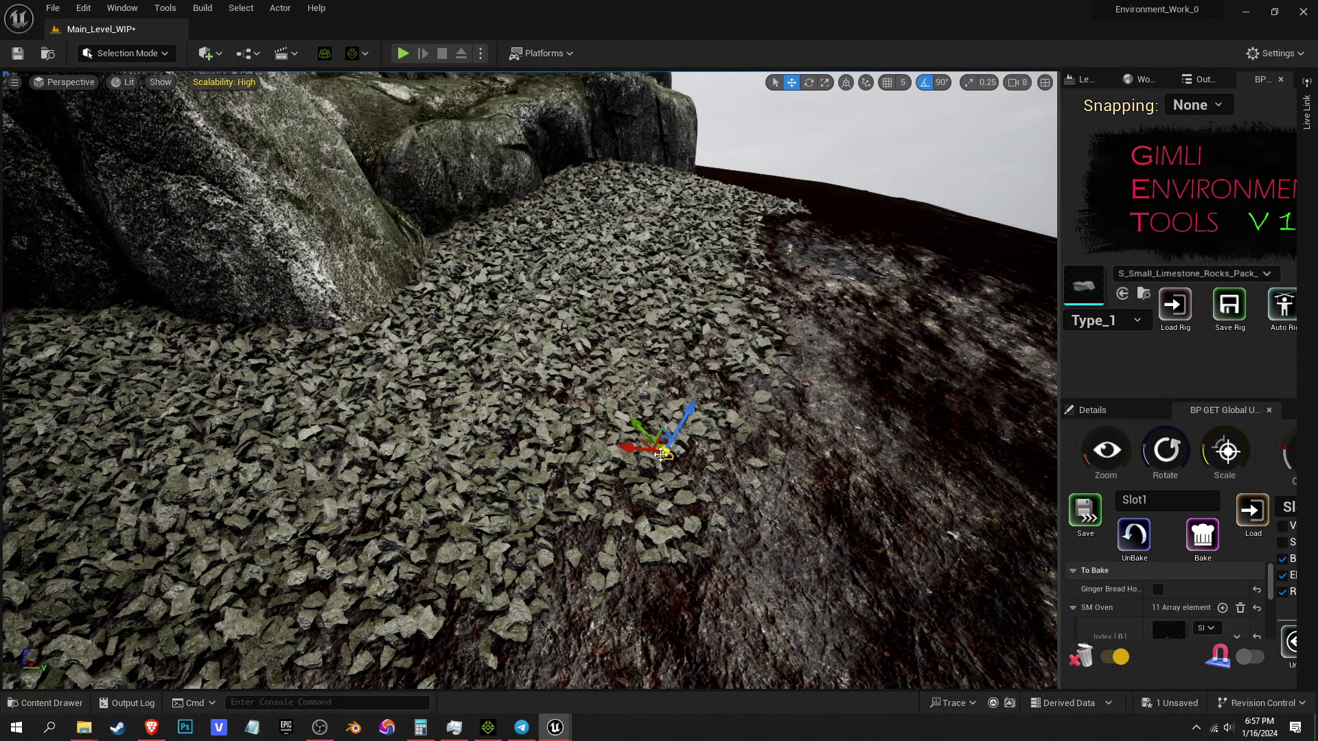
pyautogui.press('Escape')
# - Replace the SM Oven array's contents with the six rock meshes and bake the scattered rocks
pyautogui.moveTo(1061, 346); pyautogui.dragTo(732, 346)
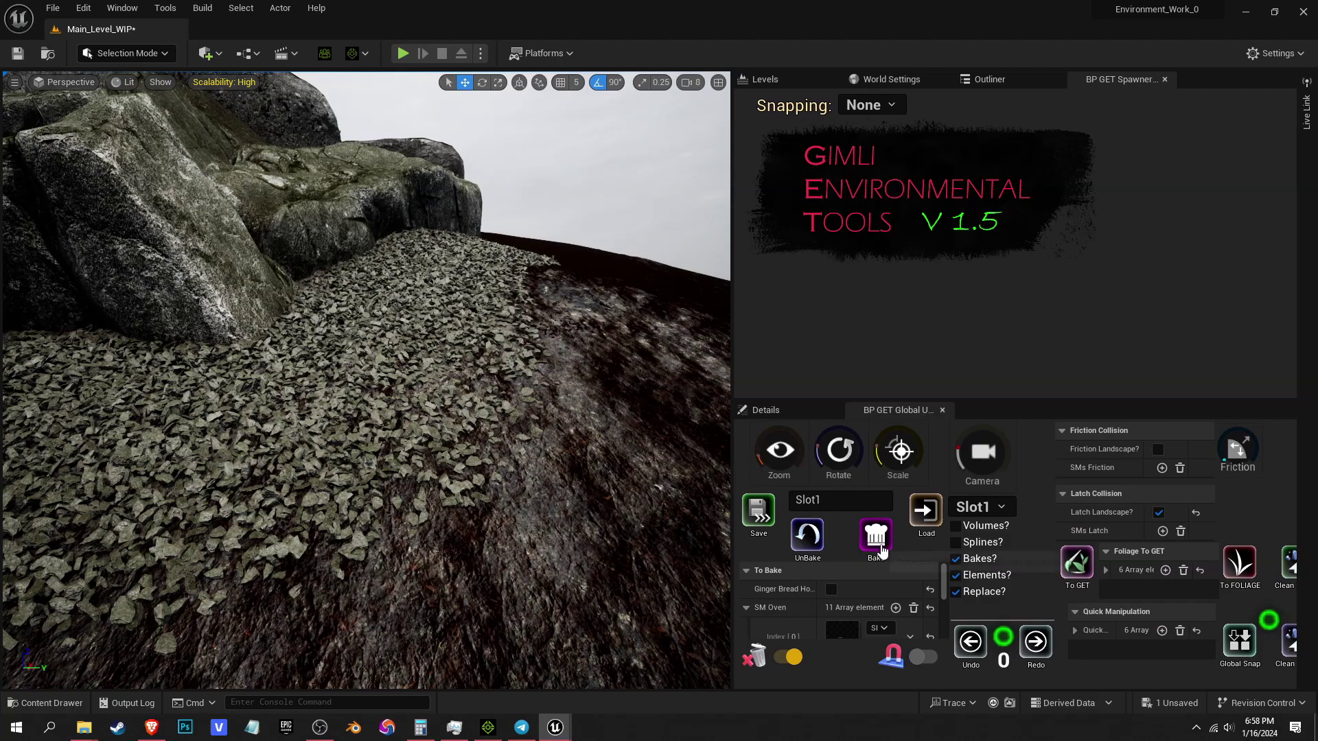
pyautogui.click(915, 609)
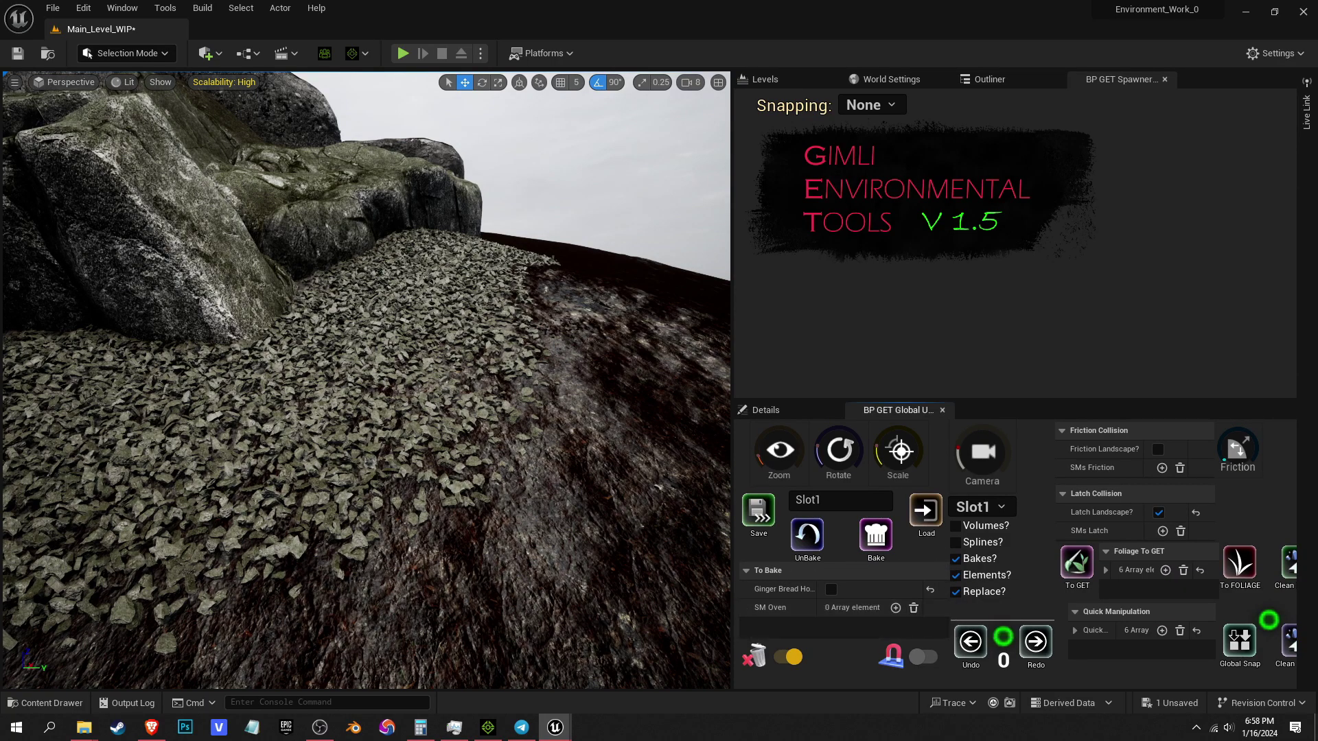
pyautogui.moveTo(1285, 482); pyautogui.dragTo(846, 608)
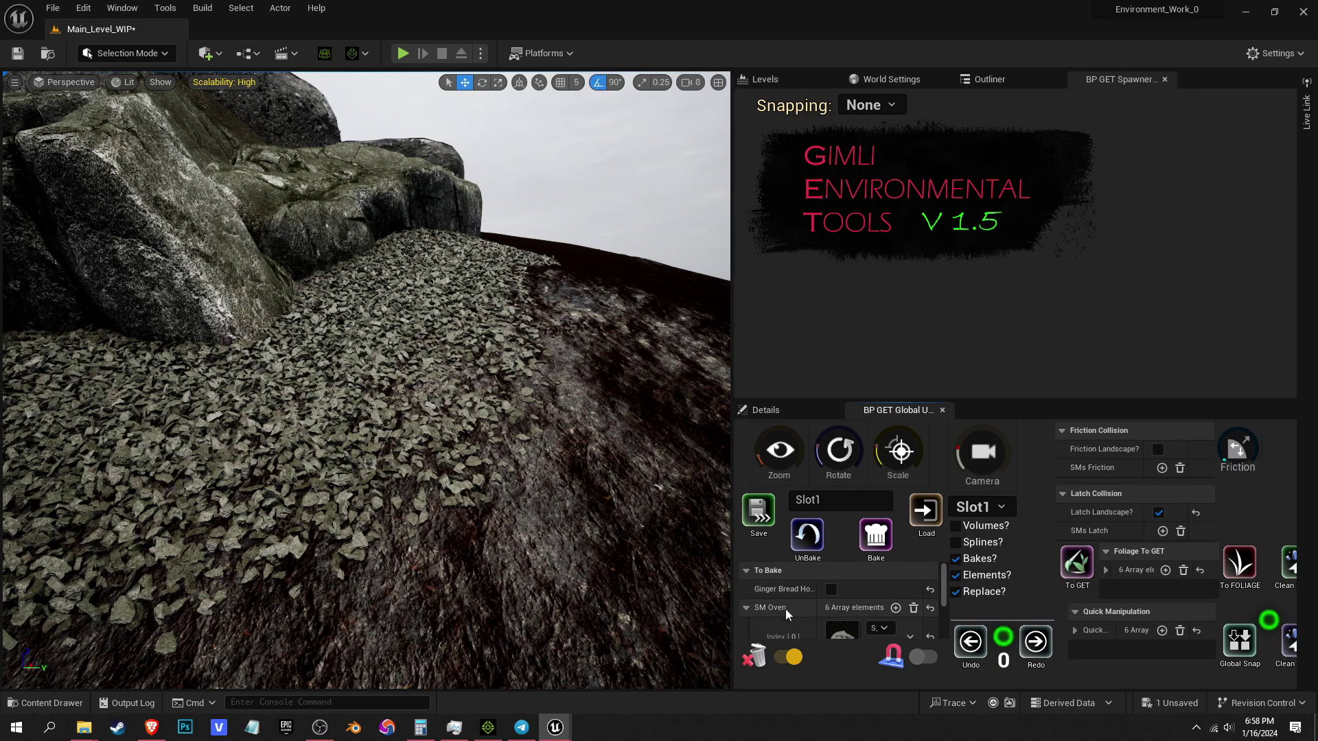
pyautogui.click(751, 606)
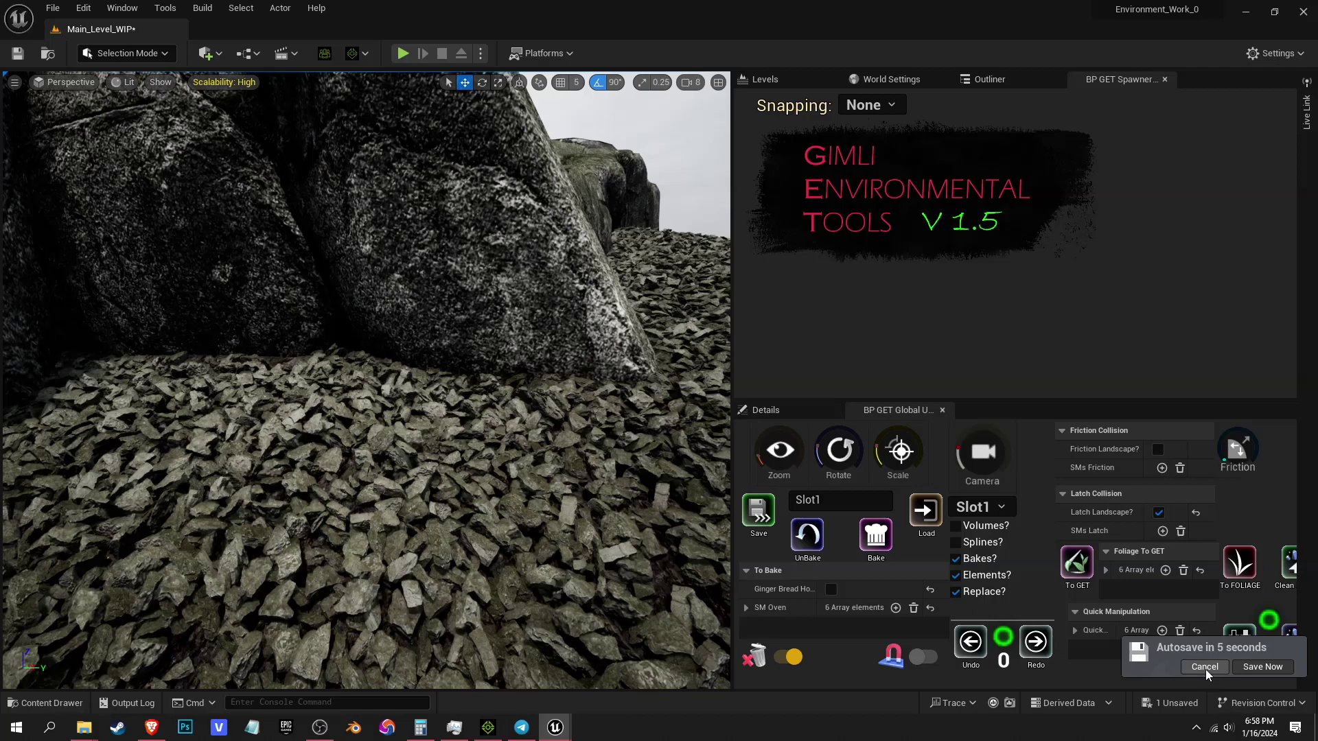
pyautogui.click(1205, 668)
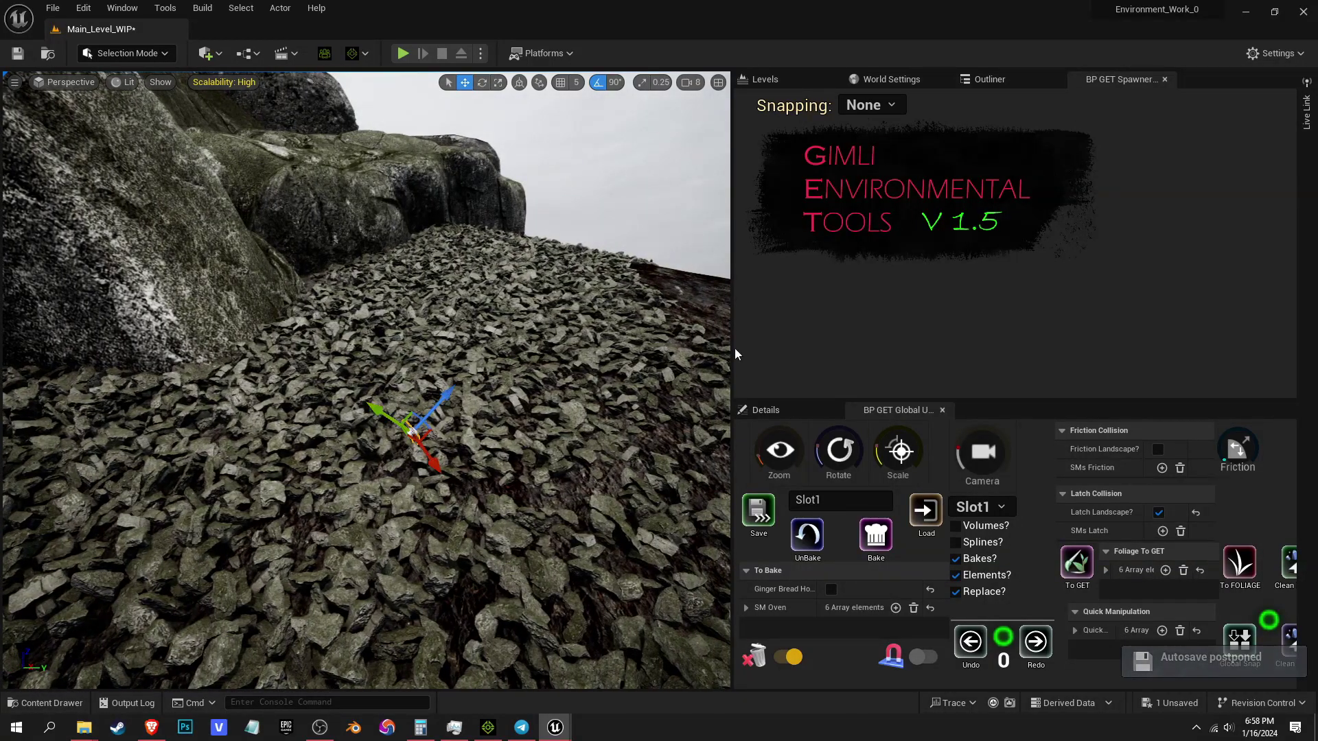
# - Show the baked rock group's details, break its HISM into individual static meshes and select one rock
pyautogui.moveTo(732, 381); pyautogui.dragTo(830, 383)
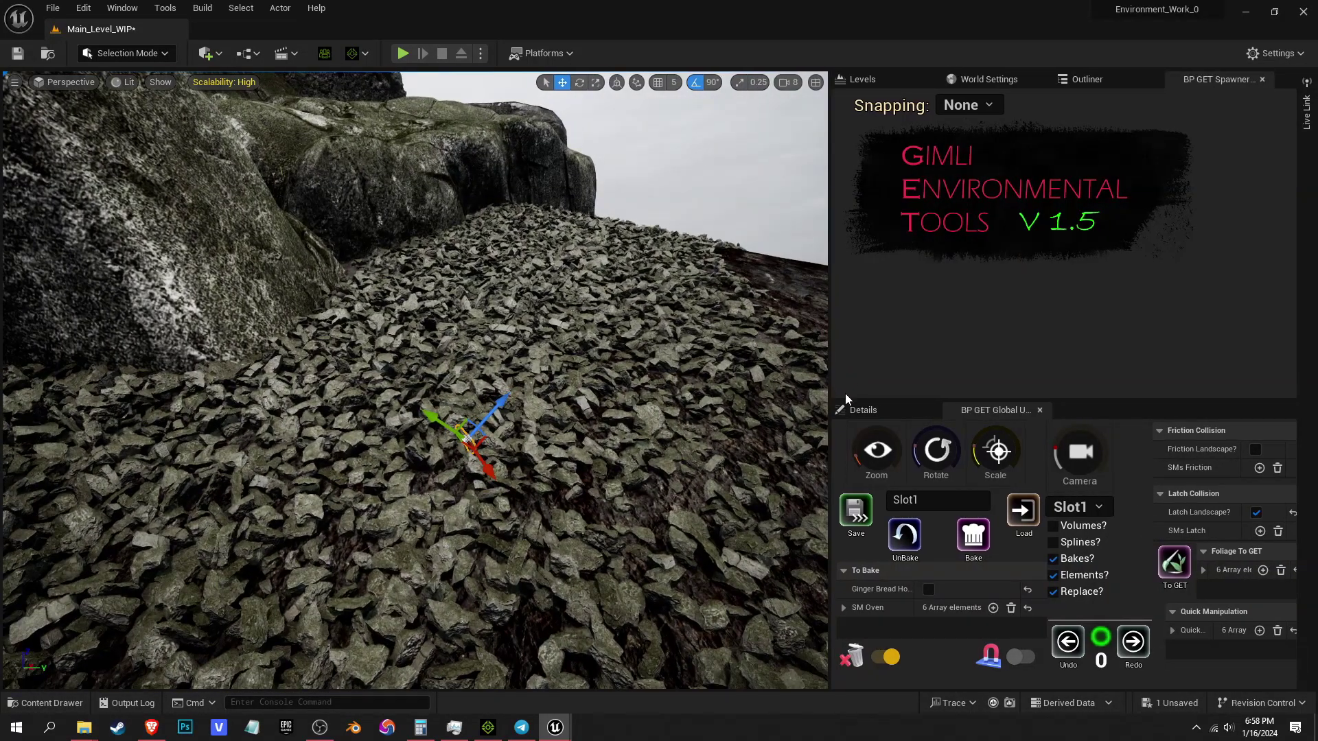
pyautogui.click(862, 410)
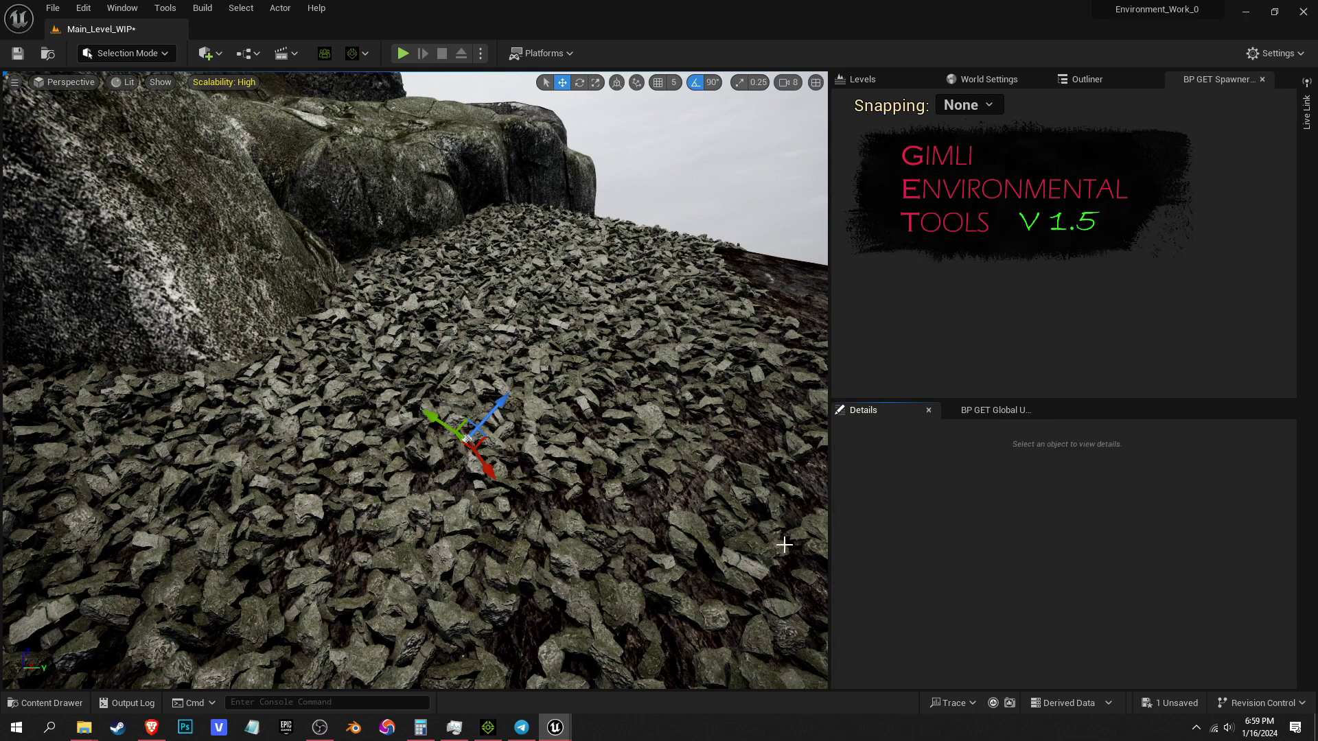
pyautogui.click(505, 449)
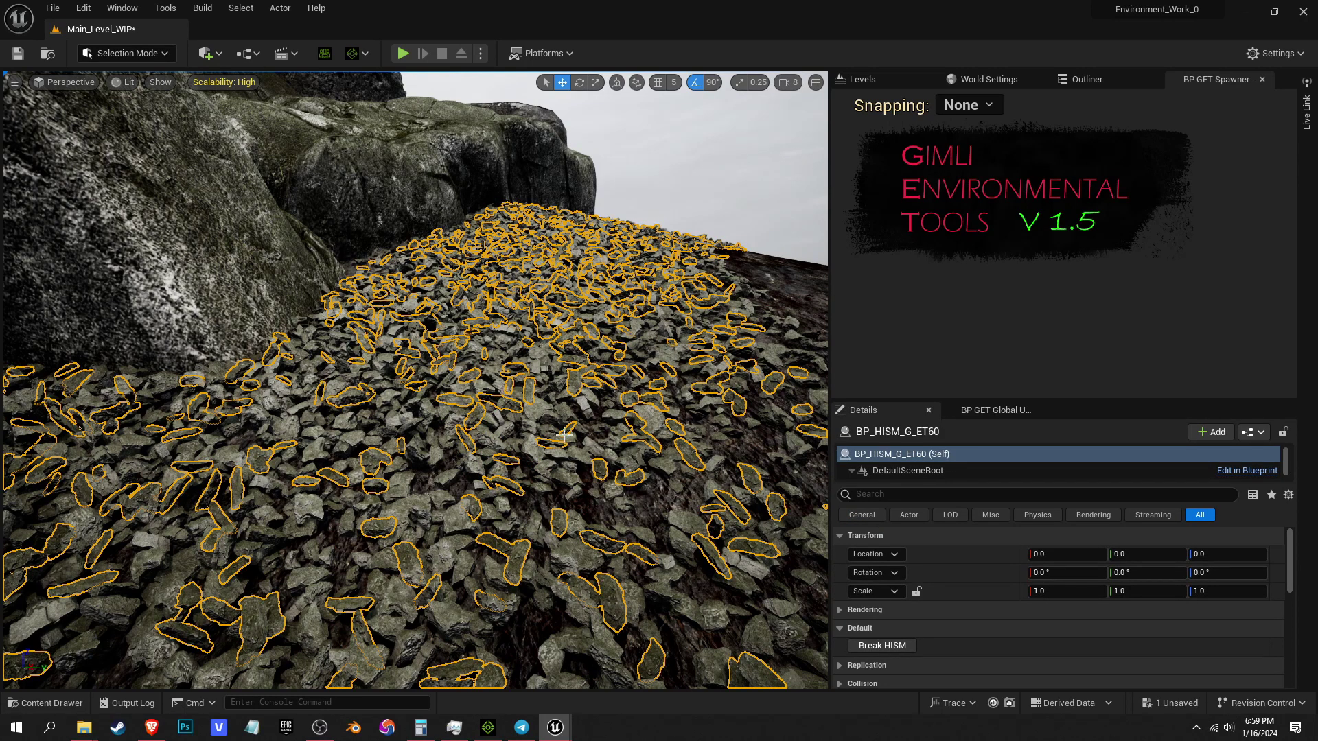
pyautogui.click(492, 437)
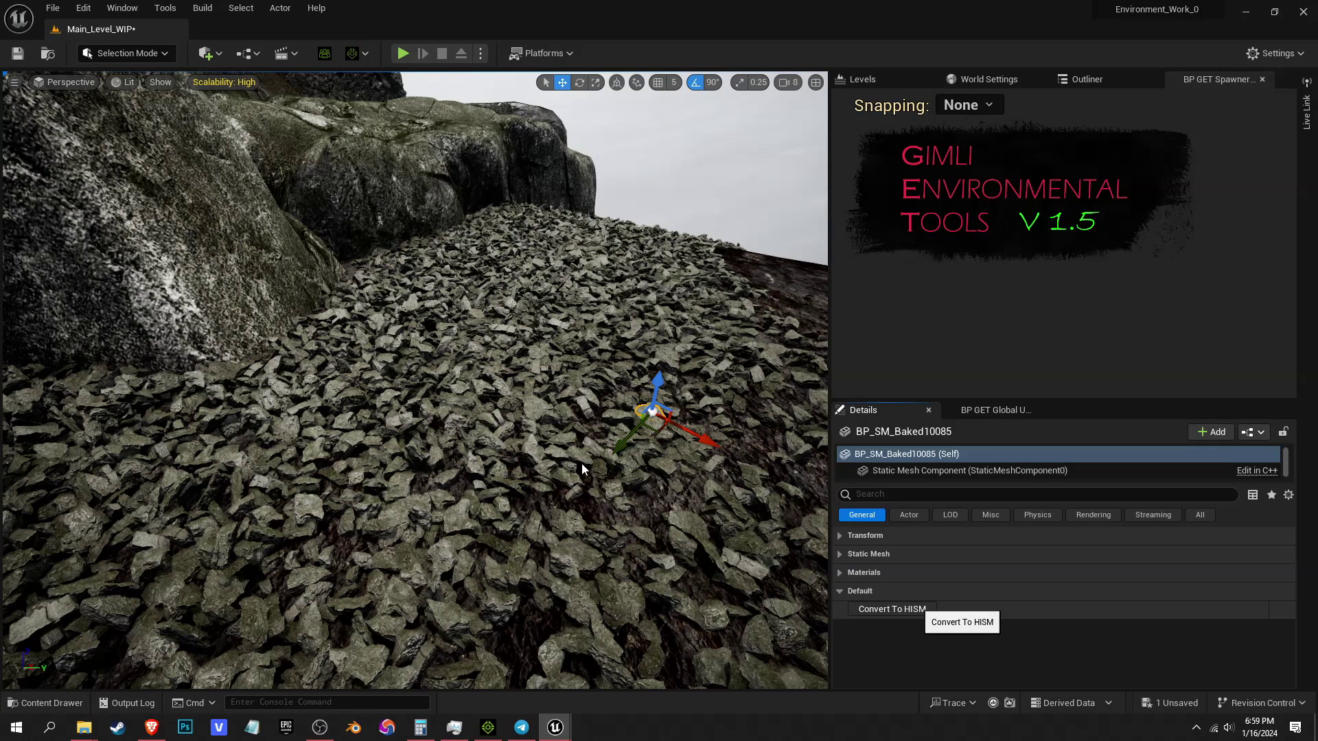
# - Delete a single rock from the baked scatter
pyautogui.moveTo(534, 408); pyautogui.dragTo(618, 398, button='right')
pyautogui.click(735, 360)
pyautogui.press('Delete')
# - Examine the baked rock scatter along the cliff base from close up and from a distance
pyautogui.scroll(-4, 542, 412)
pyautogui.press('w')
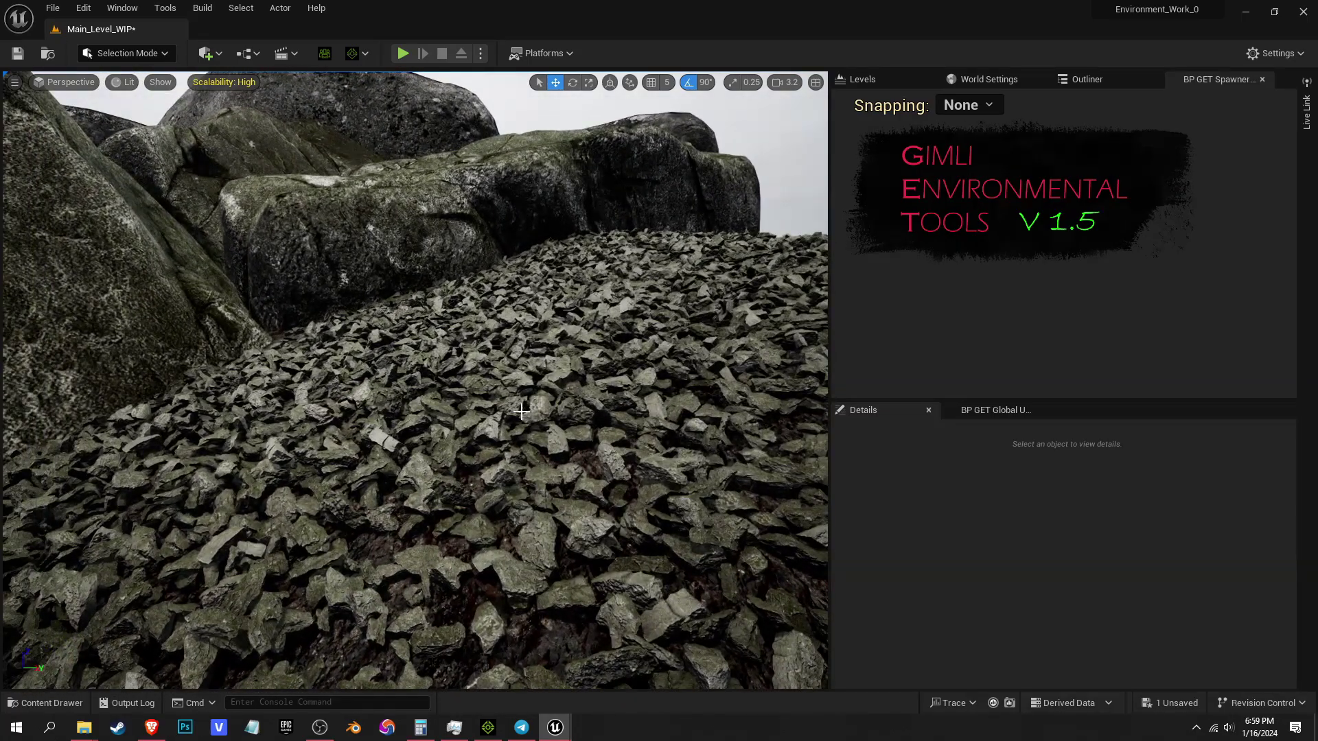
pyautogui.moveTo(522, 412)
pyautogui.mouseDown(button='right')
pyautogui.moveTo(494, 429)
pyautogui.moveTo(282, 419)
pyautogui.moveTo(179, 456)
pyautogui.moveTo(131, 453)
pyautogui.moveTo(524, 418)
pyautogui.mouseUp(button='right')
pyautogui.press('s')
pyautogui.scroll(3, 226, 439)
pyautogui.moveTo(356, 414); pyautogui.dragTo(378, 337, button='right')
pyautogui.press('w')
pyautogui.press('w')
pyautogui.moveTo(311, 411); pyautogui.dragTo(336, 423, button='right')
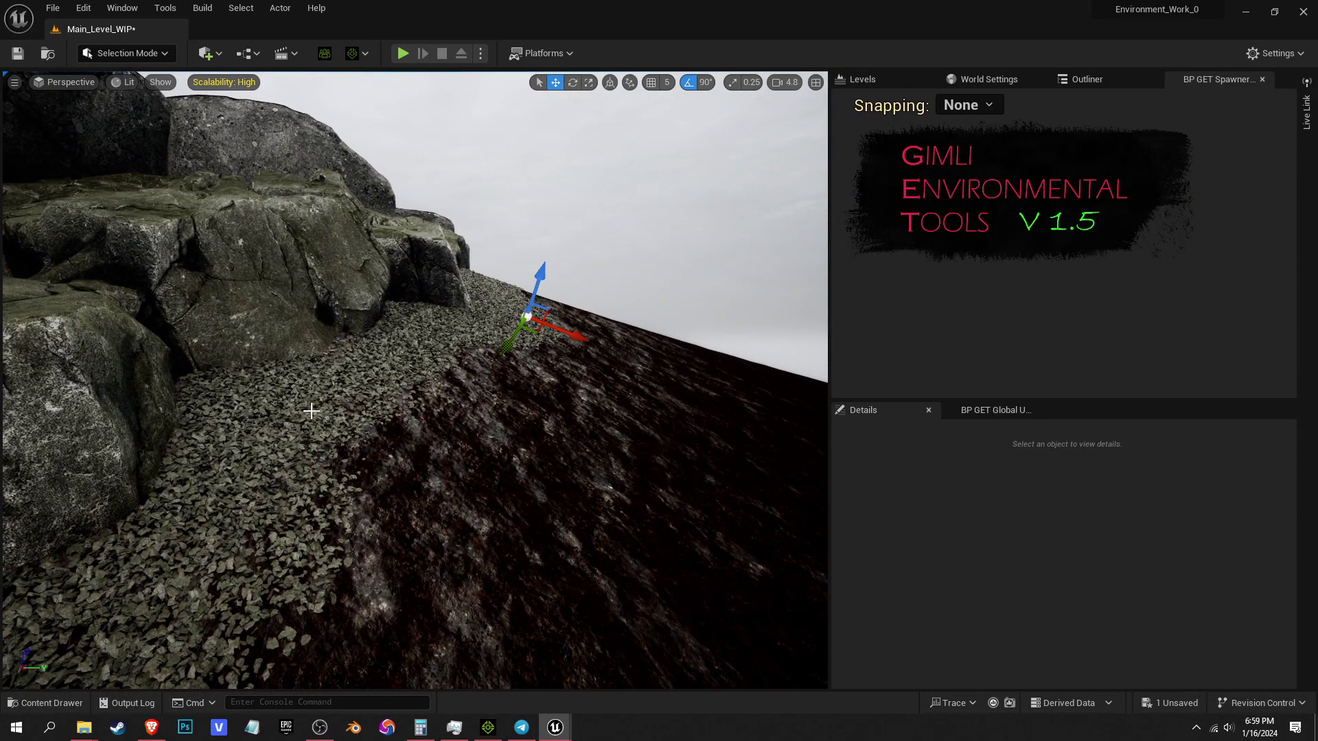